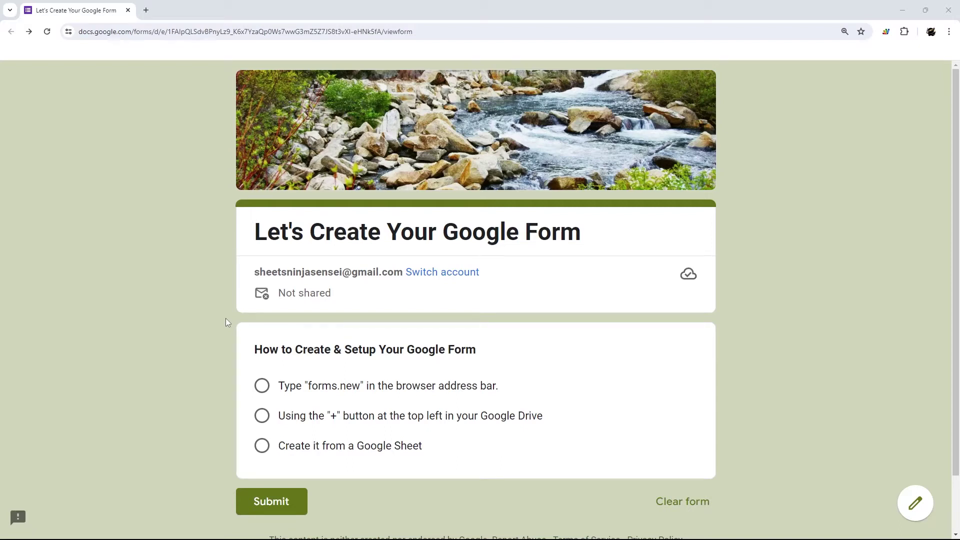
Try the first two setup answers, then settle on 'Create it from a Google Sheet'
{"action": "left_click", "coordinate": [261, 389]}
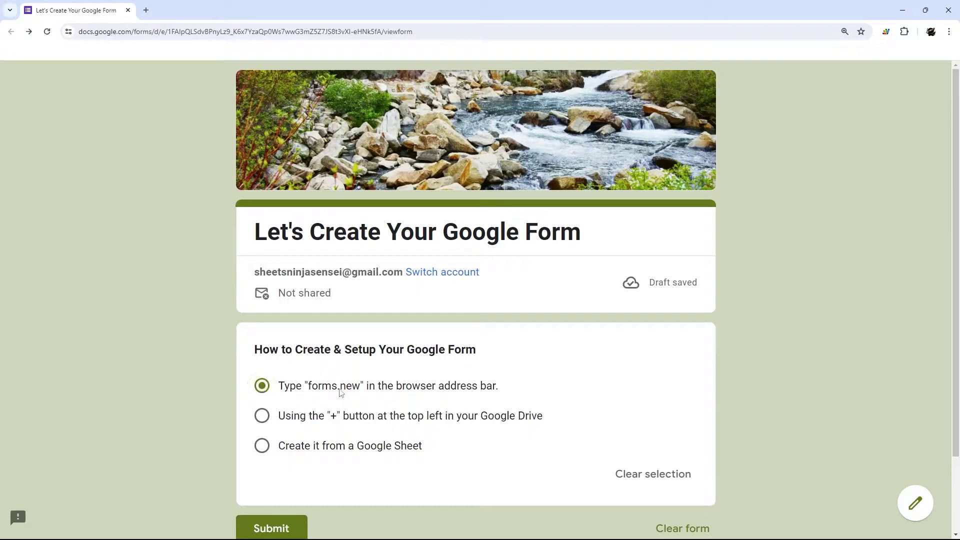
{"action": "left_click", "coordinate": [207, 30]}
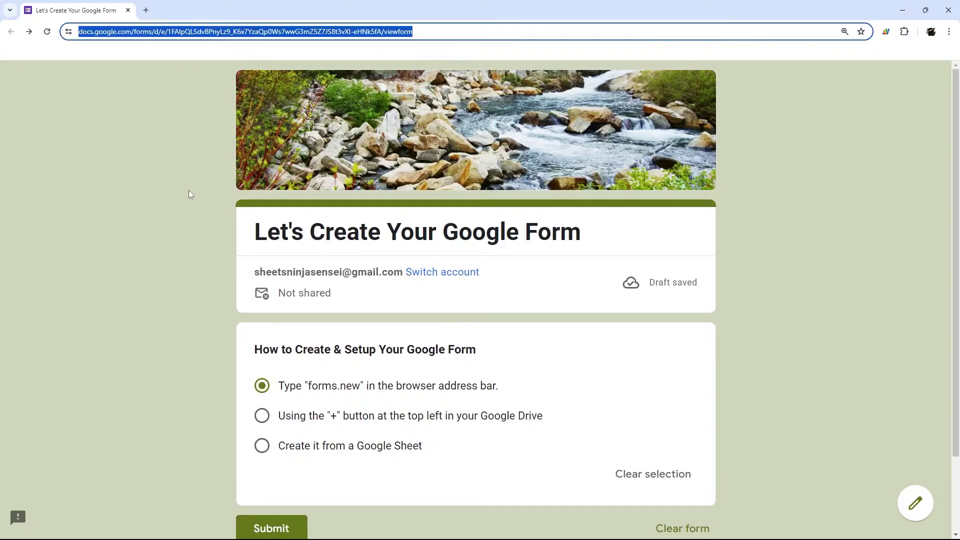
{"action": "left_click", "coordinate": [265, 416]}
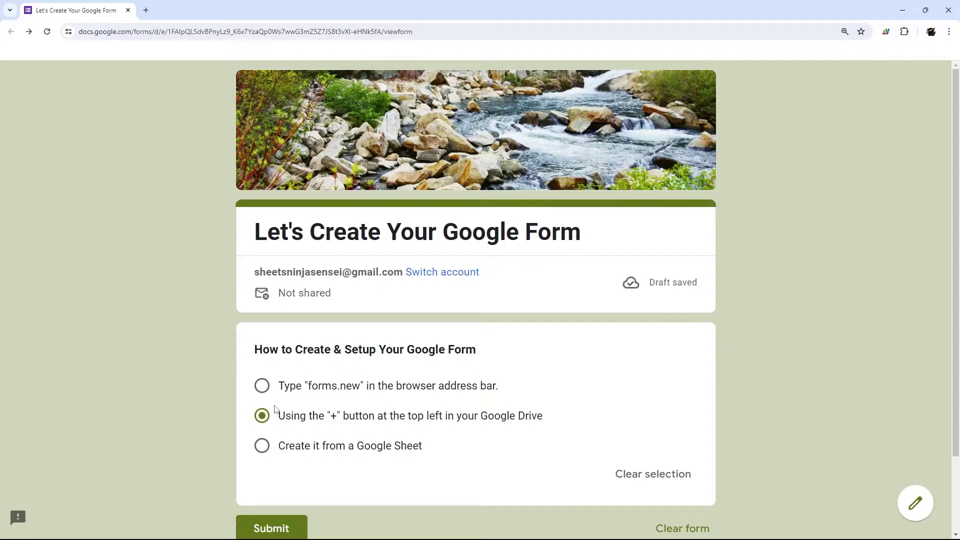
{"action": "left_click", "coordinate": [262, 447]}
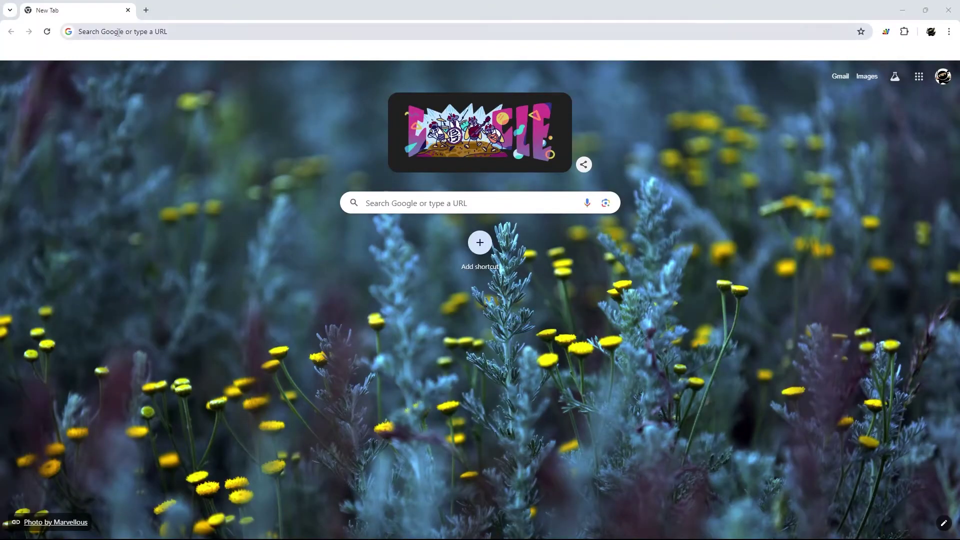
Create a blank untitled form by entering forms.new in a new tab's address bar
{"action": "left_click", "coordinate": [118, 32]}
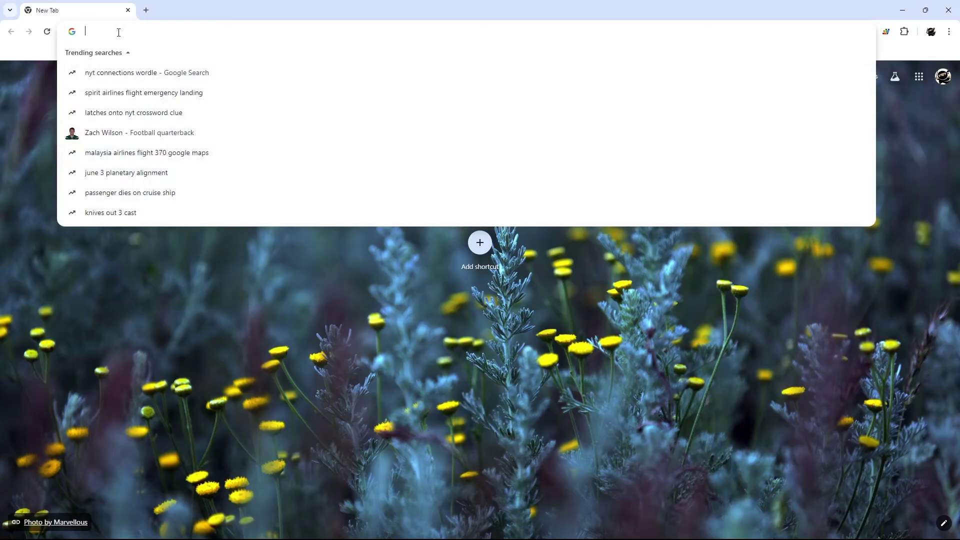
{"action": "type", "text": "forms.new"}
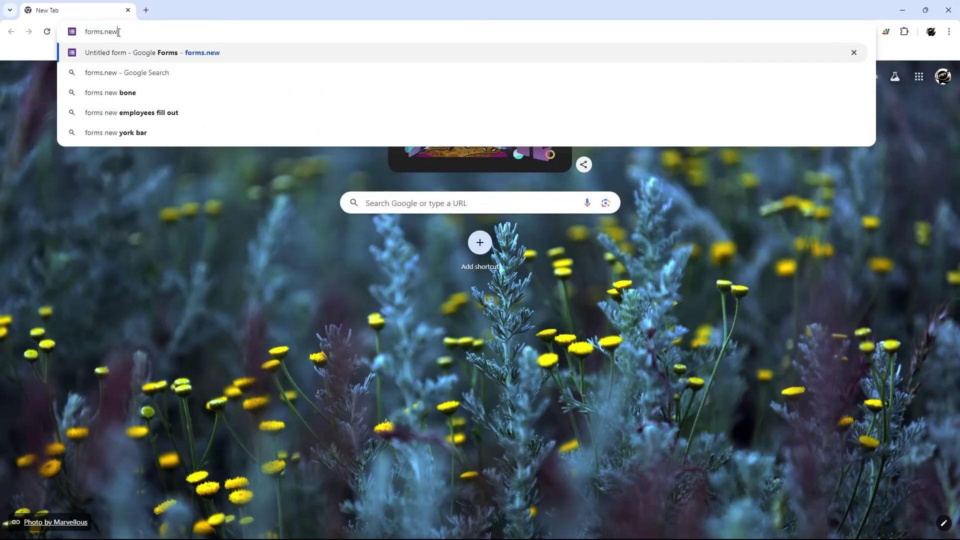
{"action": "key", "text": "Return"}
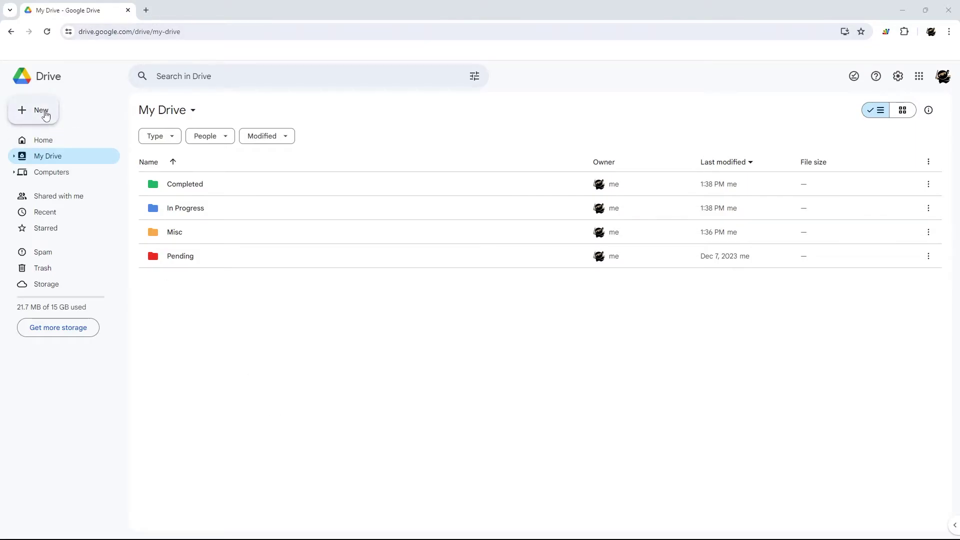
From Drive's New menu, create a blank Google Form, then start one from a template
{"action": "left_click", "coordinate": [38, 113]}
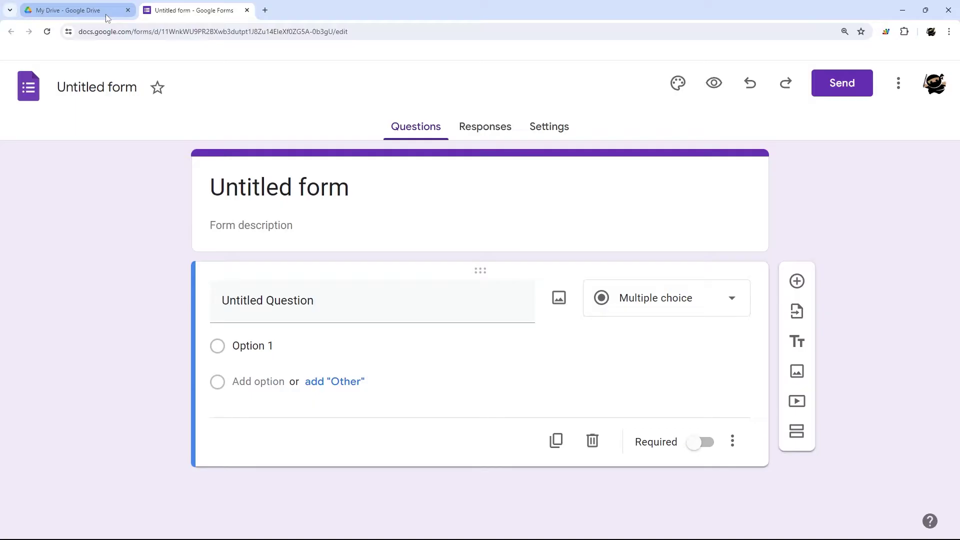
{"action": "left_click", "coordinate": [106, 15]}
{"action": "left_click", "coordinate": [40, 109]}
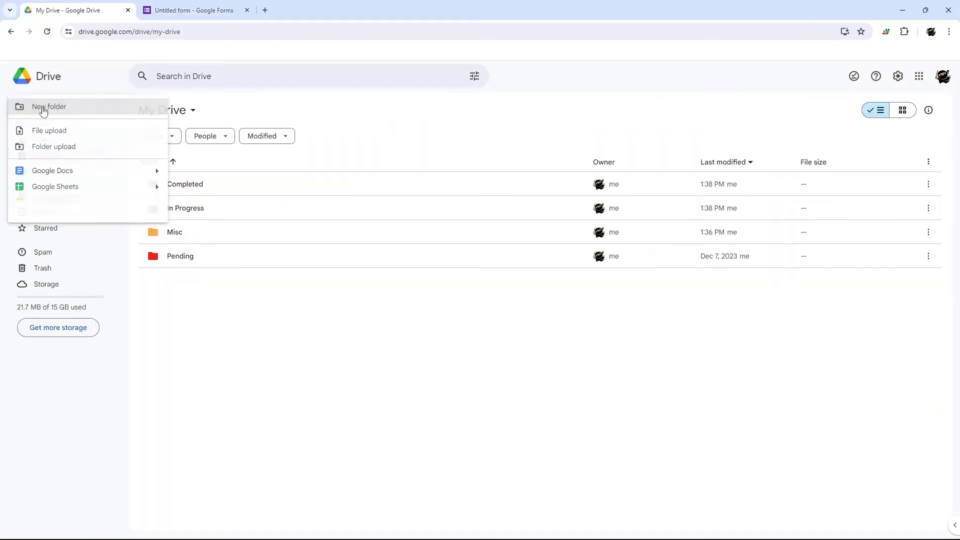
{"action": "mouse_move", "coordinate": [157, 219]}
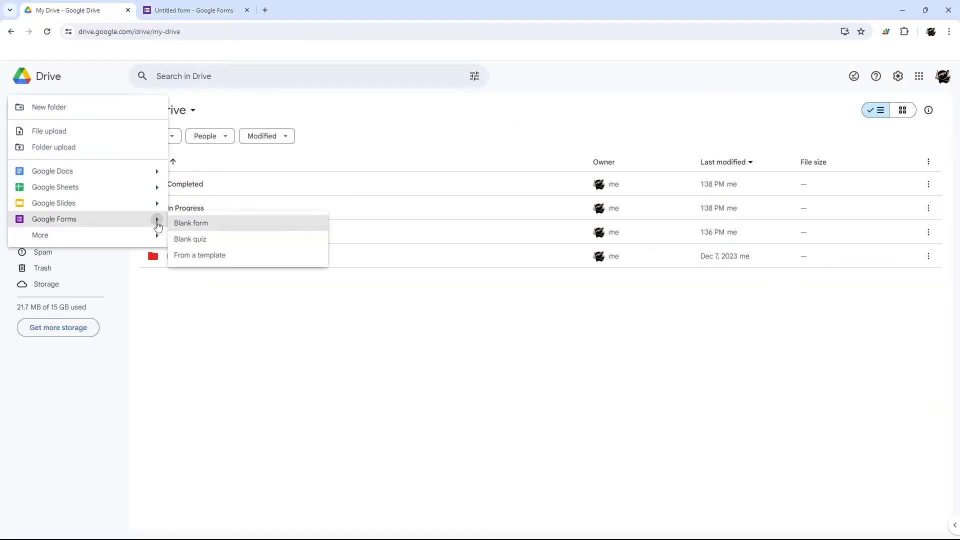
{"action": "left_click", "coordinate": [204, 257]}
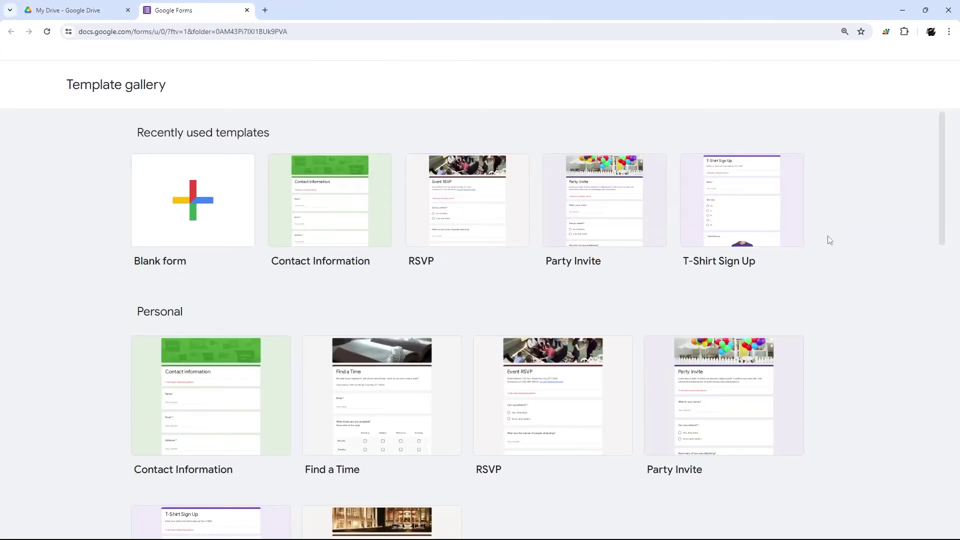
Scroll down through the Google Forms template gallery
{"action": "scroll", "coordinate": [720, 304], "scroll_direction": "down", "scroll_amount": 3}
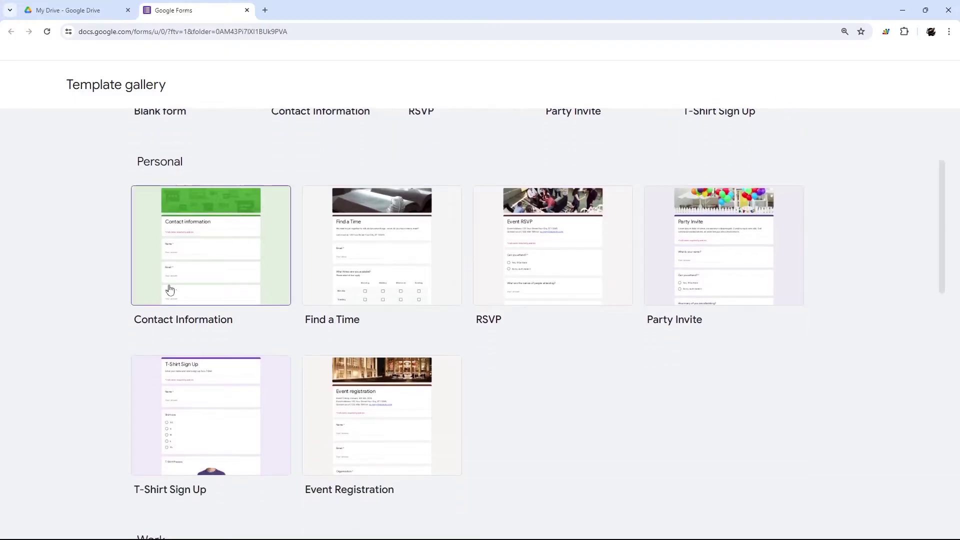
{"action": "scroll", "coordinate": [169, 290], "scroll_direction": "down", "scroll_amount": 12}
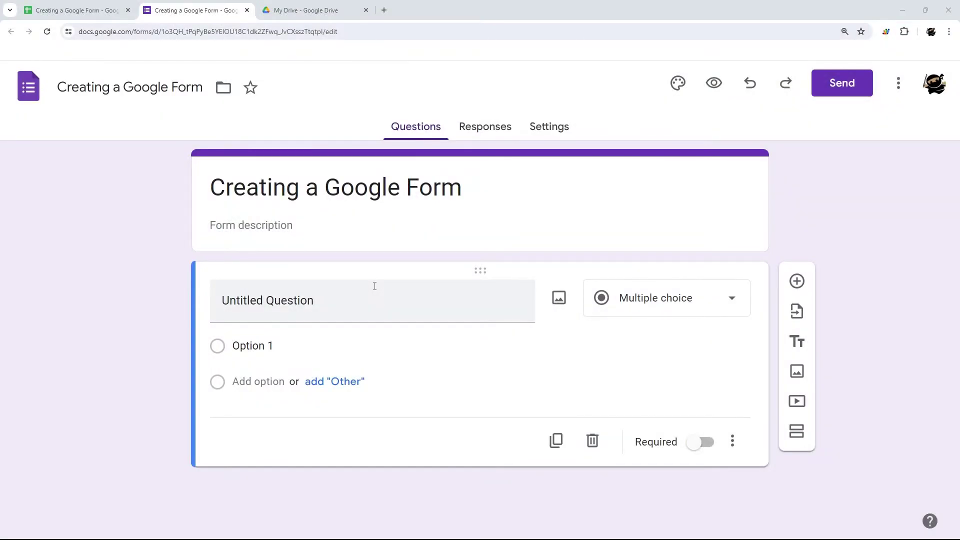
{"action": "left_click", "coordinate": [306, 12]}
{"action": "left_click", "coordinate": [47, 32]}
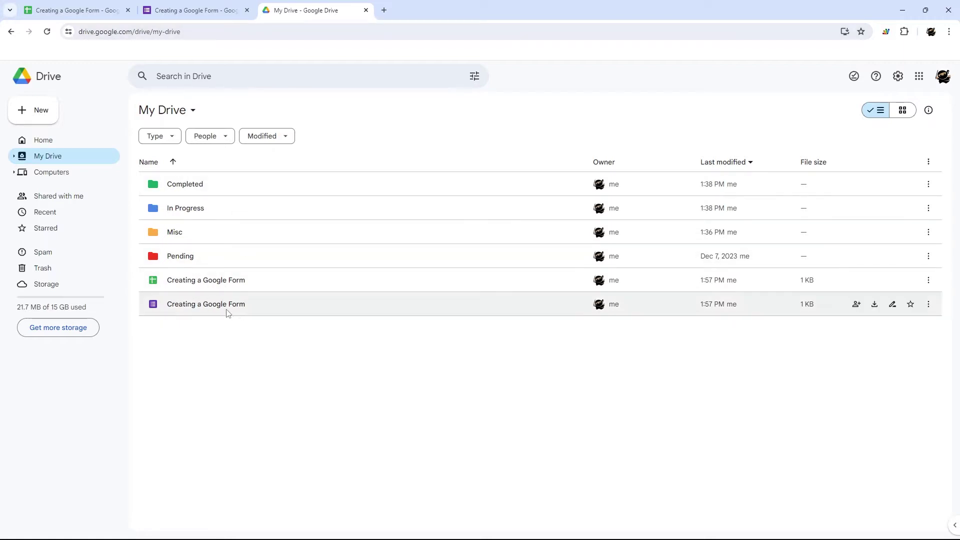
{"action": "left_click", "coordinate": [174, 11]}
{"action": "left_click", "coordinate": [89, 89]}
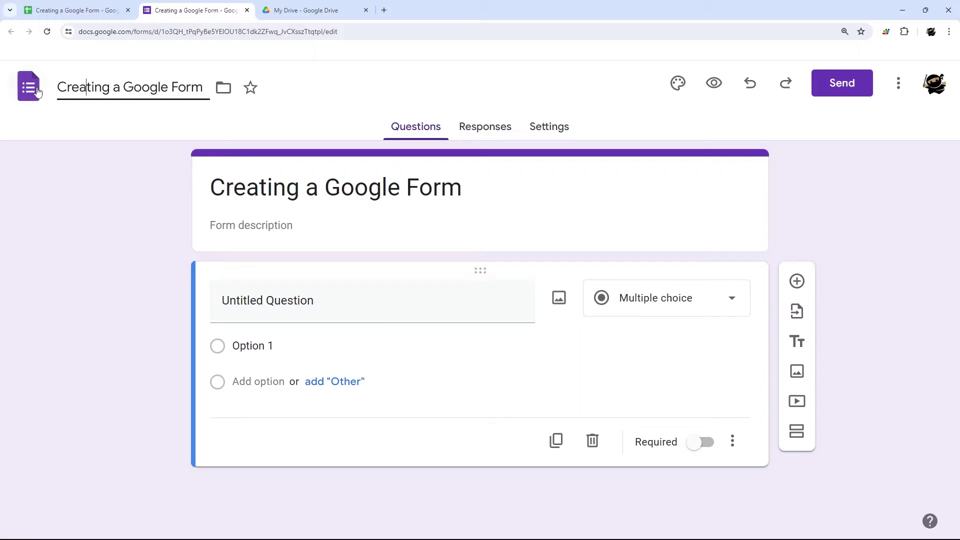
{"action": "left_click_drag", "start_coordinate": [60, 86], "coordinate": [203, 84]}
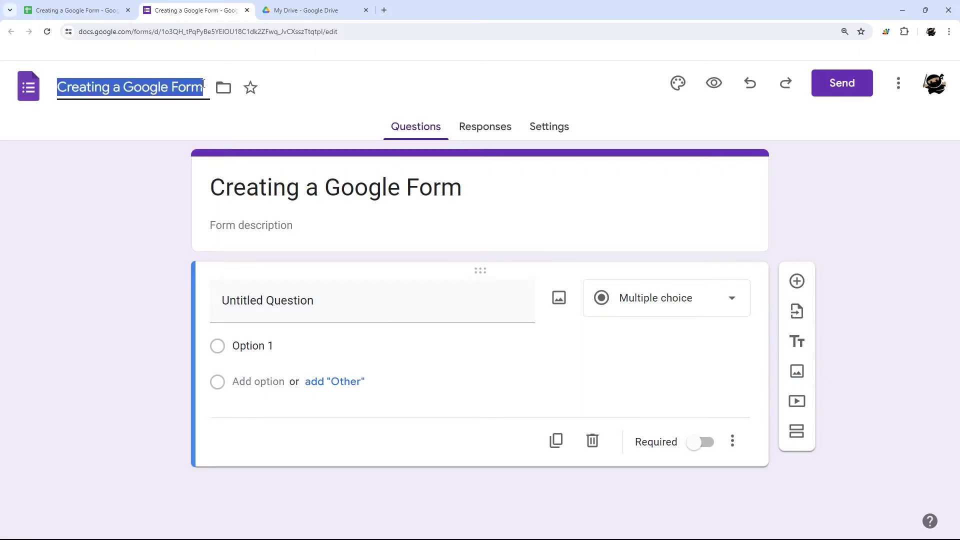
{"action": "left_click", "coordinate": [291, 12]}
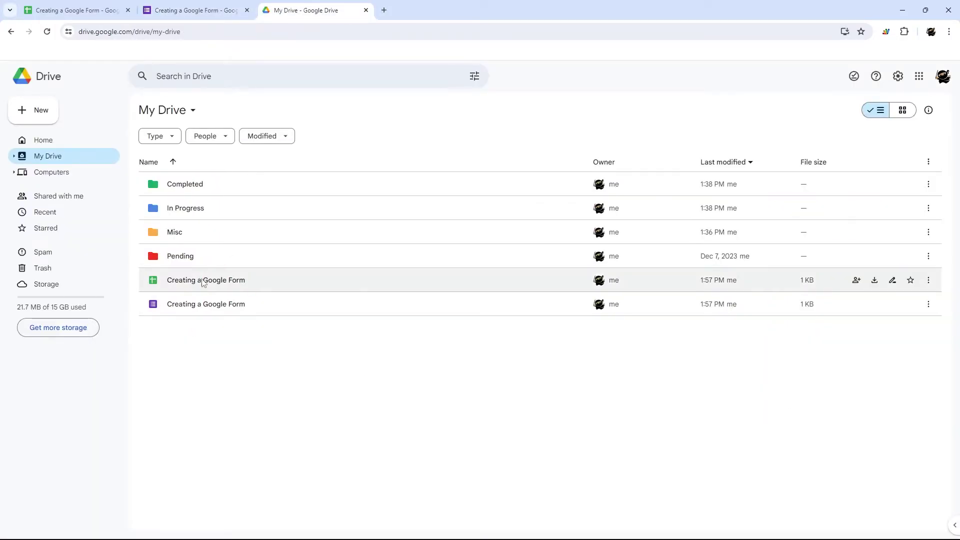
{"action": "left_click", "coordinate": [195, 10]}
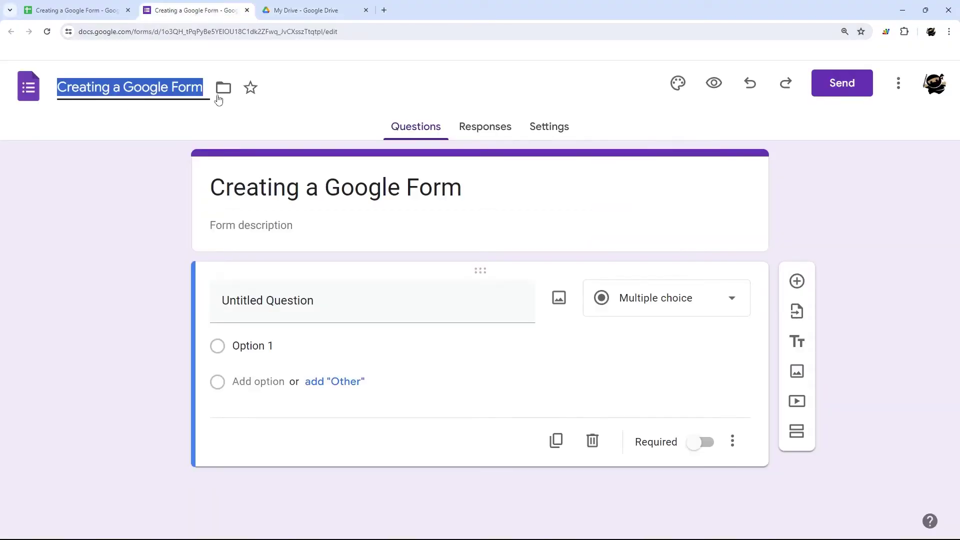
{"action": "left_click", "coordinate": [285, 113]}
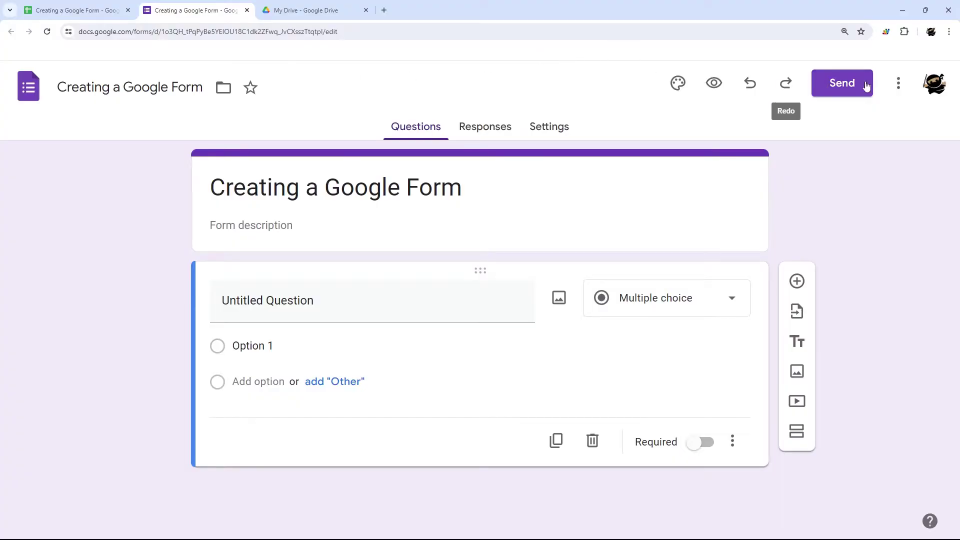
Make a copy of the form and select 'Copy of Creating a Google Form' in My Drive
{"action": "left_click", "coordinate": [897, 87]}
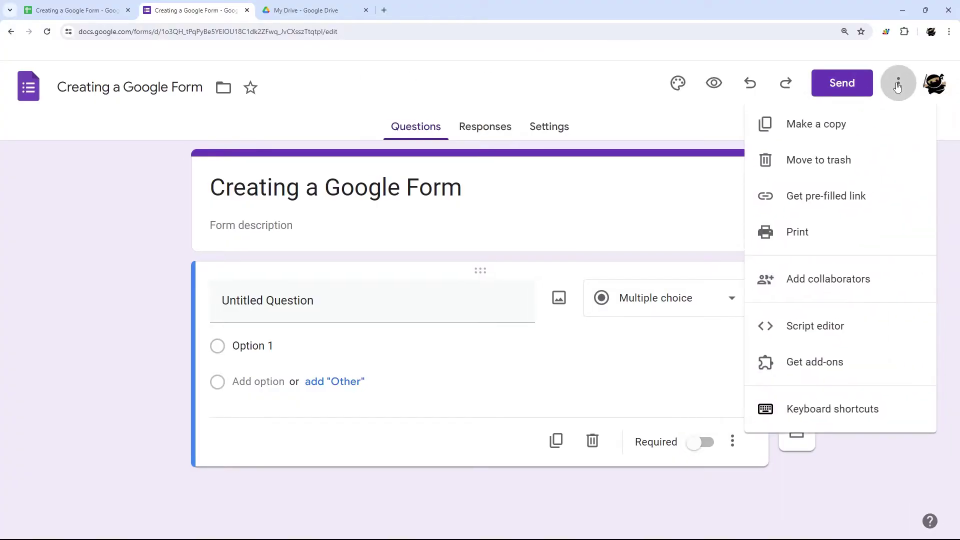
{"action": "left_click", "coordinate": [797, 127]}
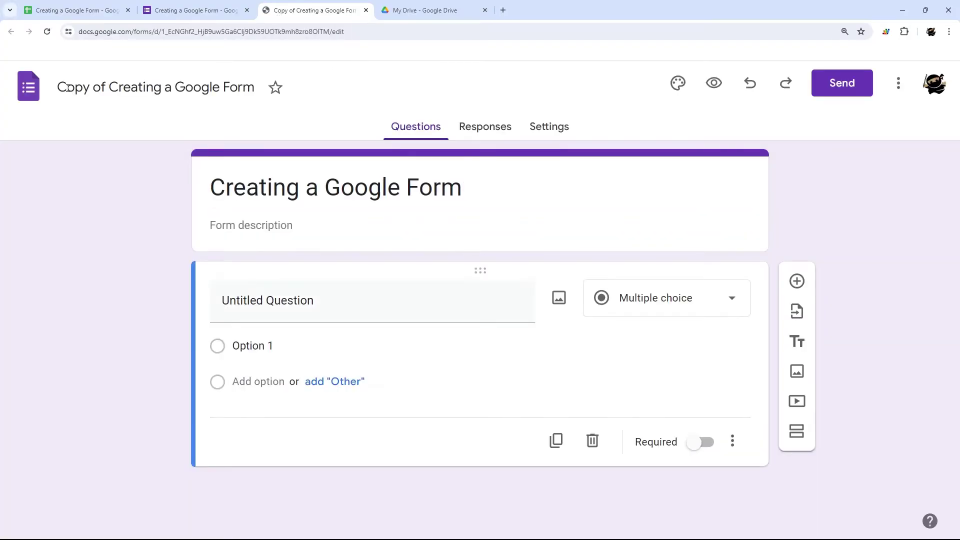
{"action": "left_click", "coordinate": [431, 15]}
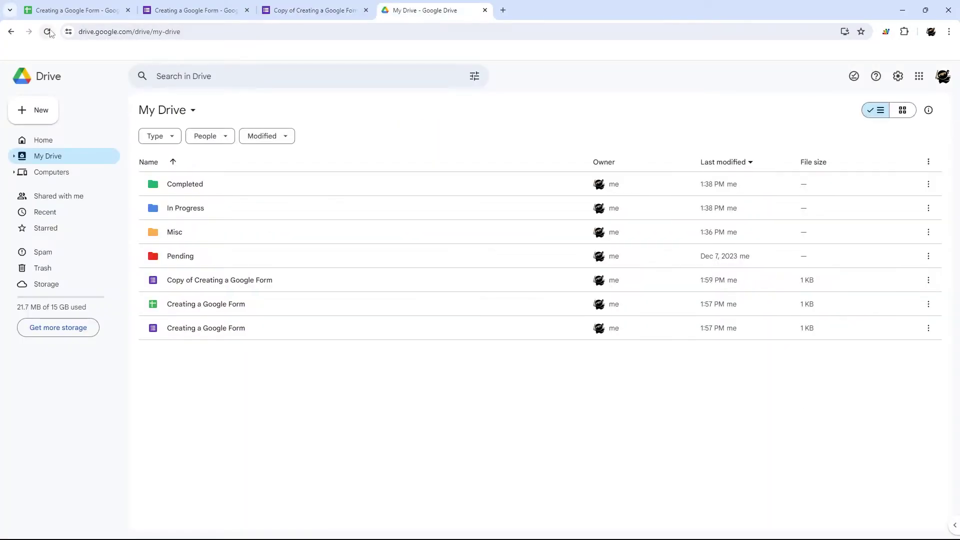
{"action": "left_click", "coordinate": [188, 286]}
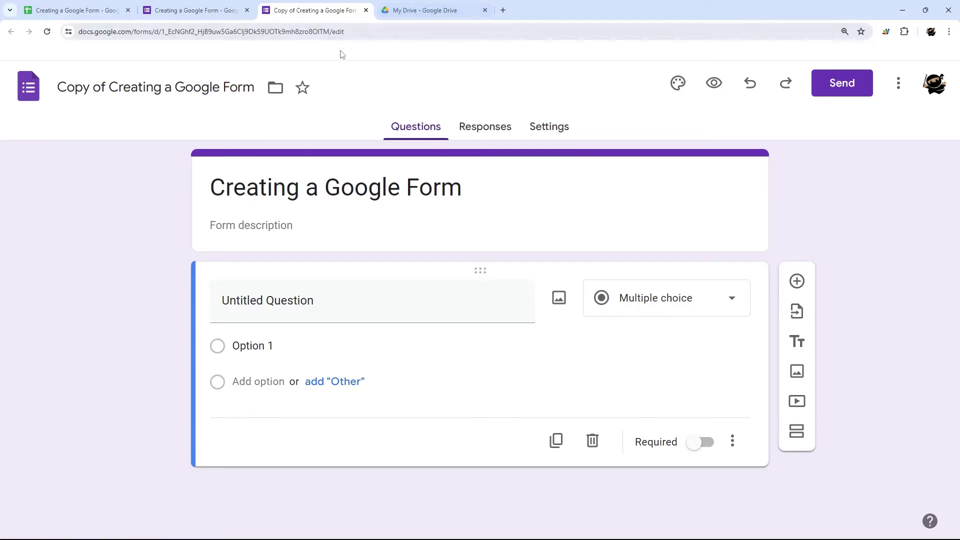
View the Responses tab of the copied form, then of the original Creating a Google Form
{"action": "left_click", "coordinate": [424, 10]}
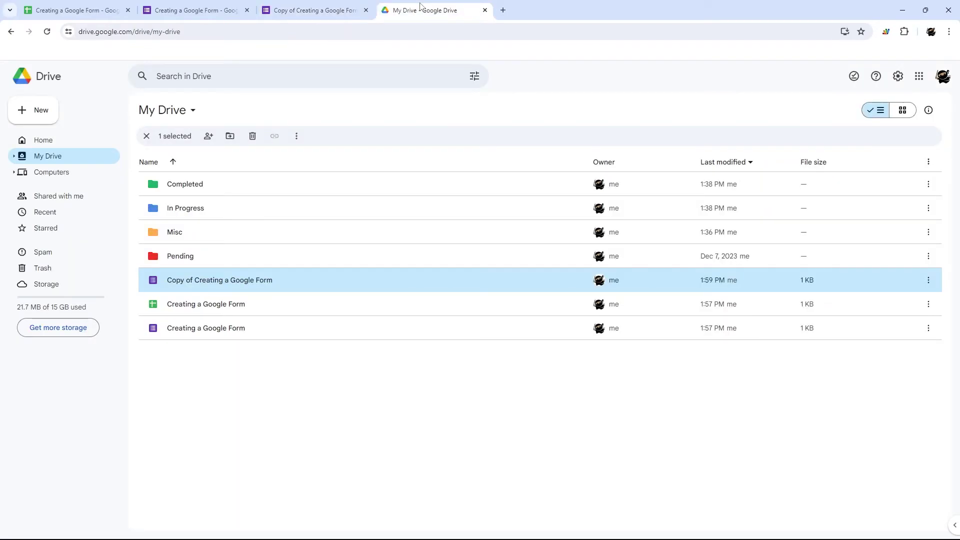
{"action": "left_click", "coordinate": [28, 120]}
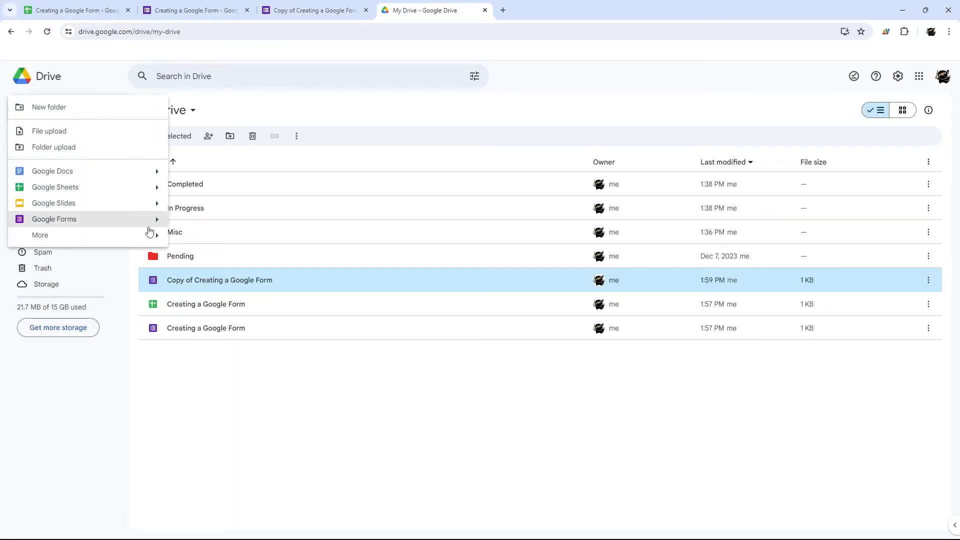
{"action": "left_click", "coordinate": [338, 7]}
{"action": "left_click", "coordinate": [503, 135]}
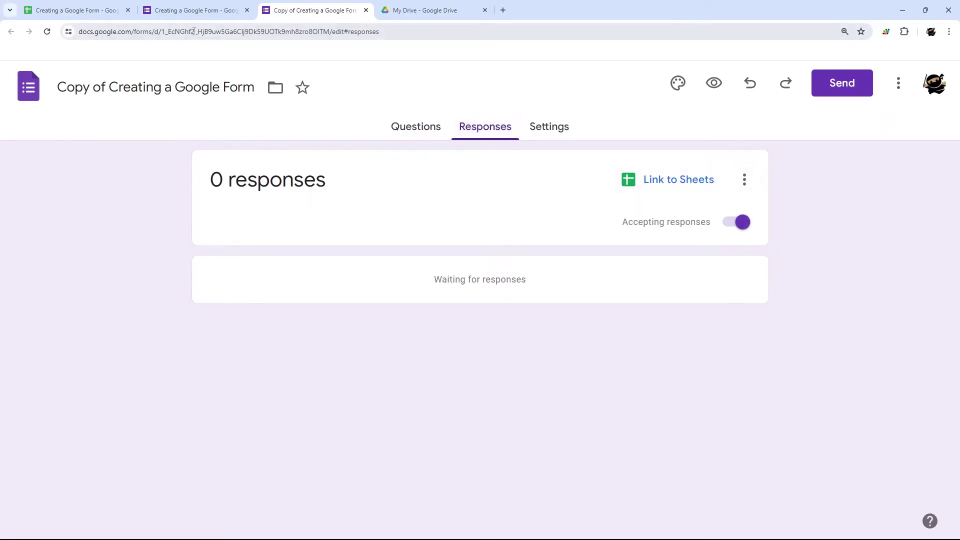
{"action": "key", "text": "ctrl+Page_Up"}
{"action": "left_click", "coordinate": [506, 130]}
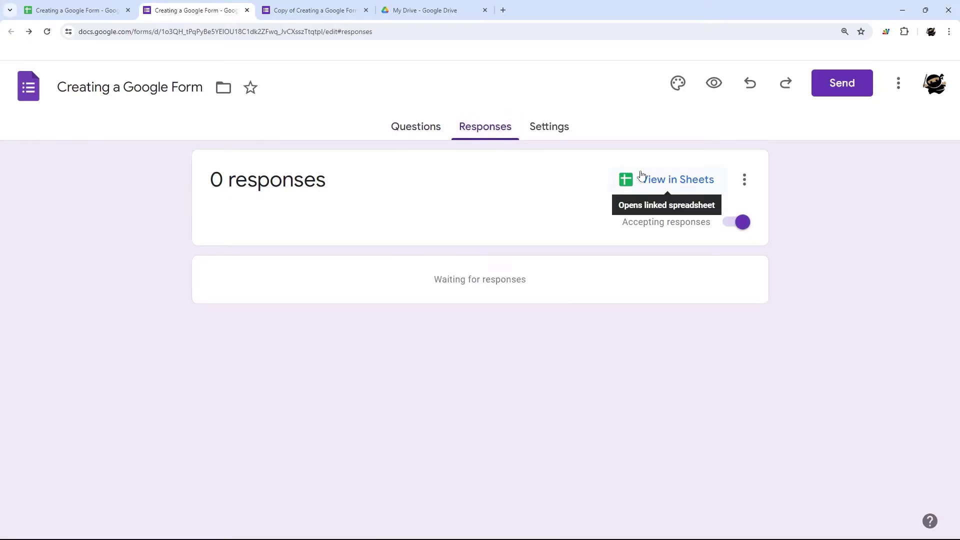
Rename the first question to 'Question 1' and confirm the Form Responses 1 column B header matches
{"action": "left_click", "coordinate": [96, 15]}
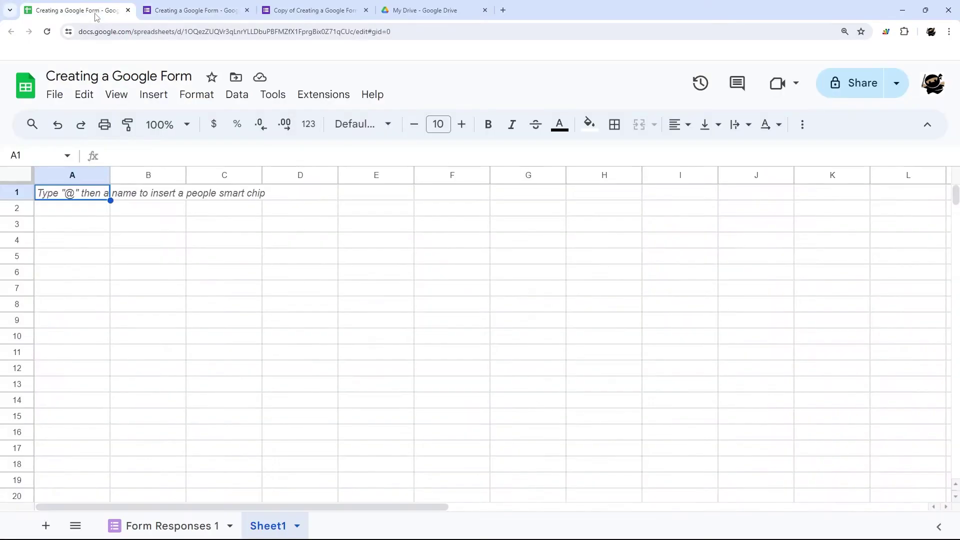
{"action": "left_click", "coordinate": [154, 526]}
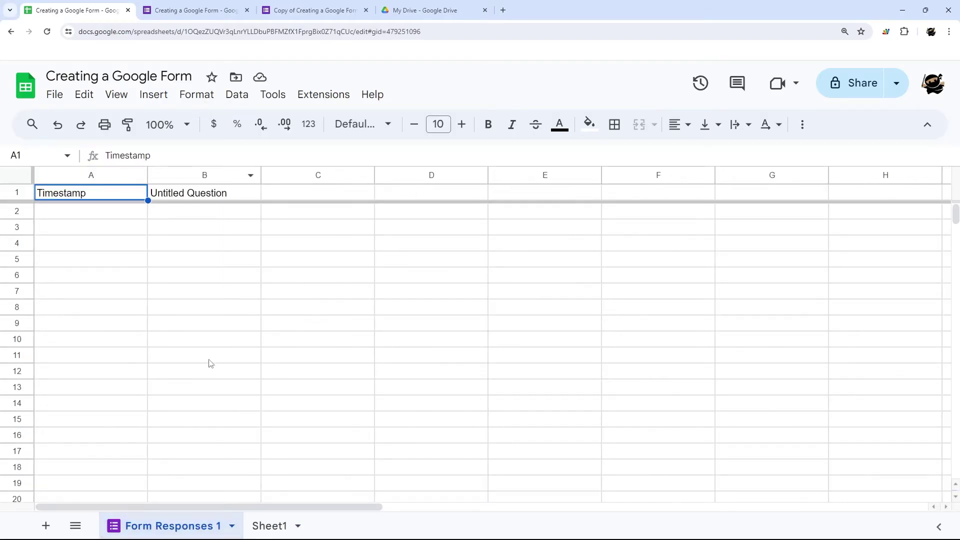
{"action": "left_click", "coordinate": [187, 10]}
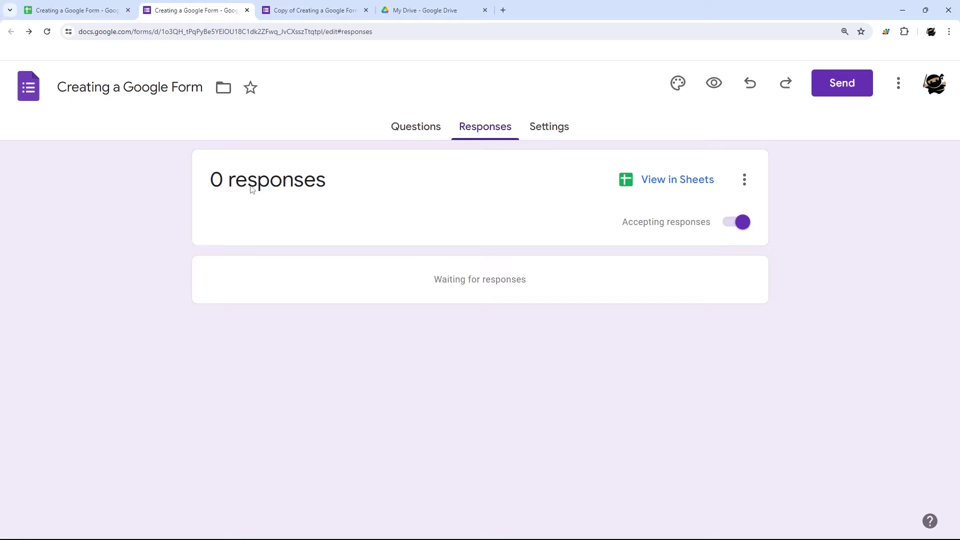
{"action": "left_click", "coordinate": [403, 134]}
{"action": "left_click", "coordinate": [353, 316]}
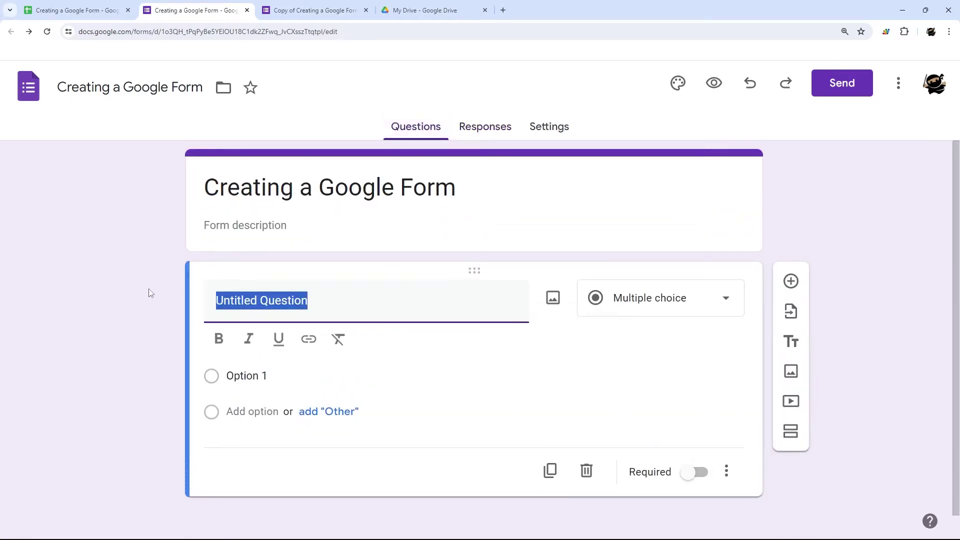
{"action": "type", "text": "Quies"}
{"action": "type", "text": "estion 1"}
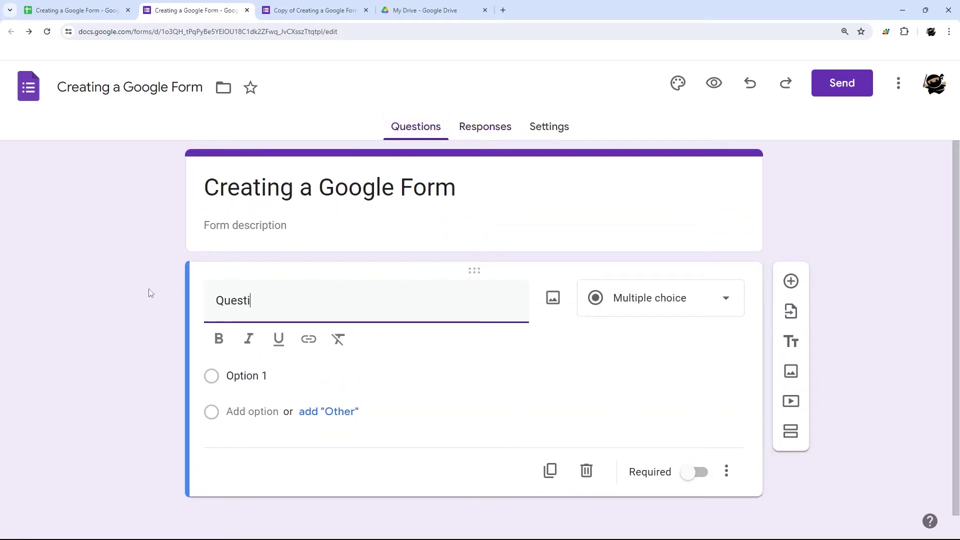
{"action": "left_click", "coordinate": [148, 293]}
{"action": "left_click", "coordinate": [80, 11]}
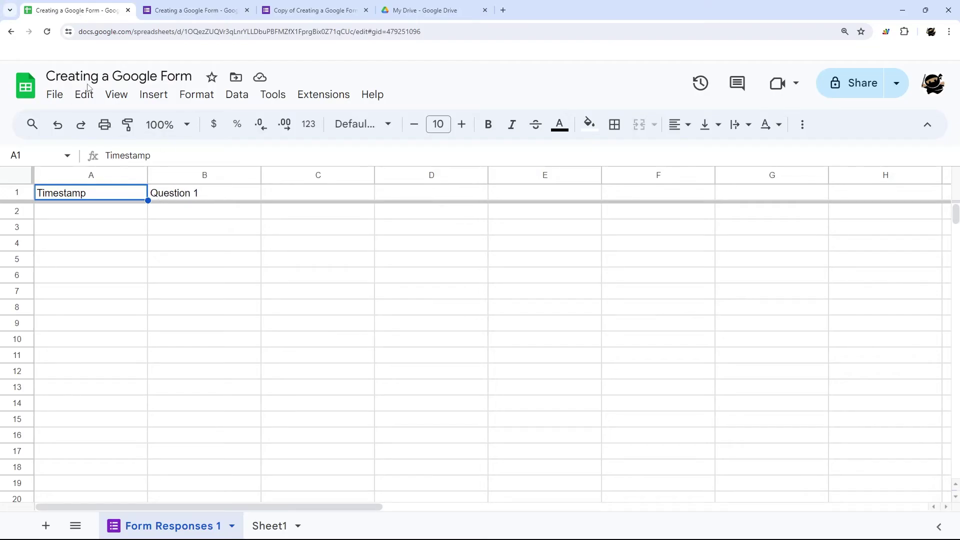
{"action": "left_click", "coordinate": [203, 15]}
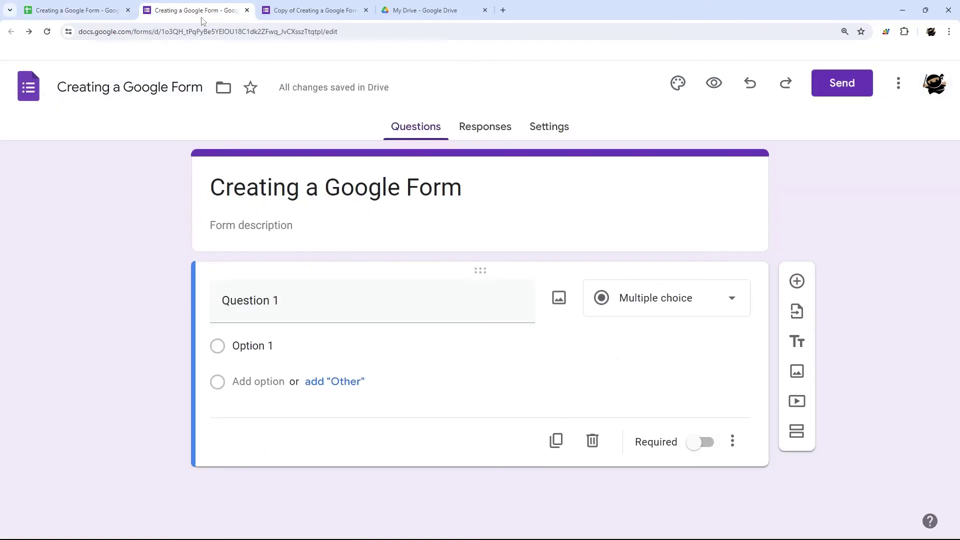
Link the copy's responses to the existing 'Creating a Google Form' spreadsheet from My Drive
{"action": "left_click", "coordinate": [87, 10]}
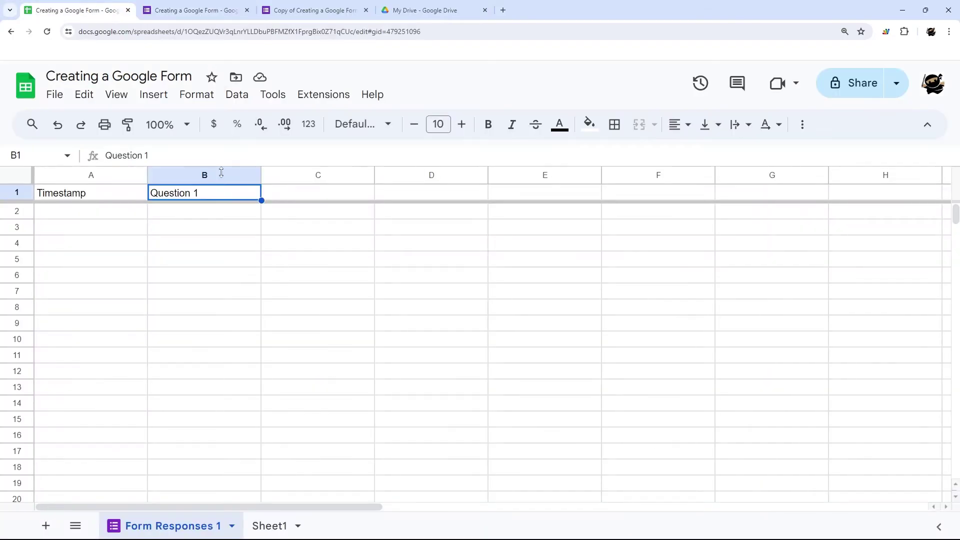
{"action": "left_click", "coordinate": [314, 12]}
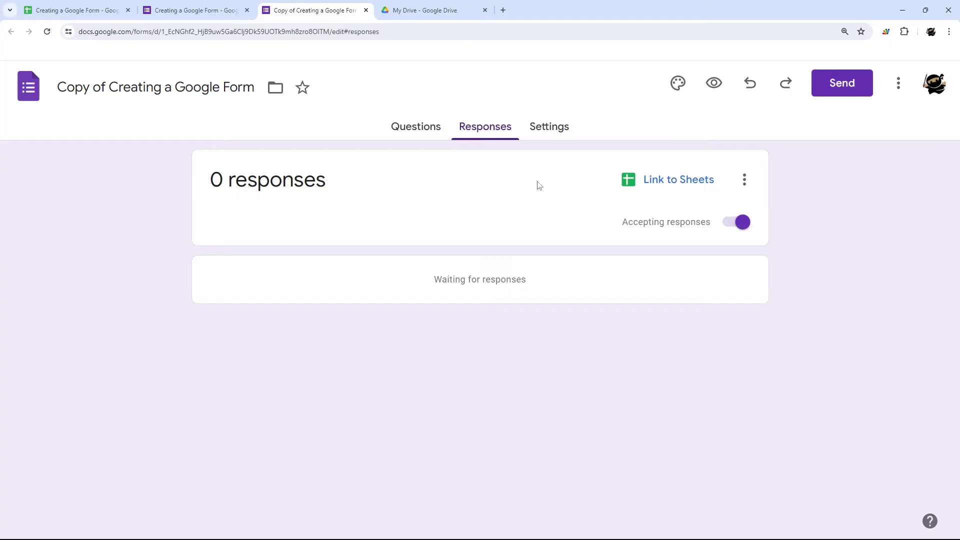
{"action": "left_click", "coordinate": [669, 180]}
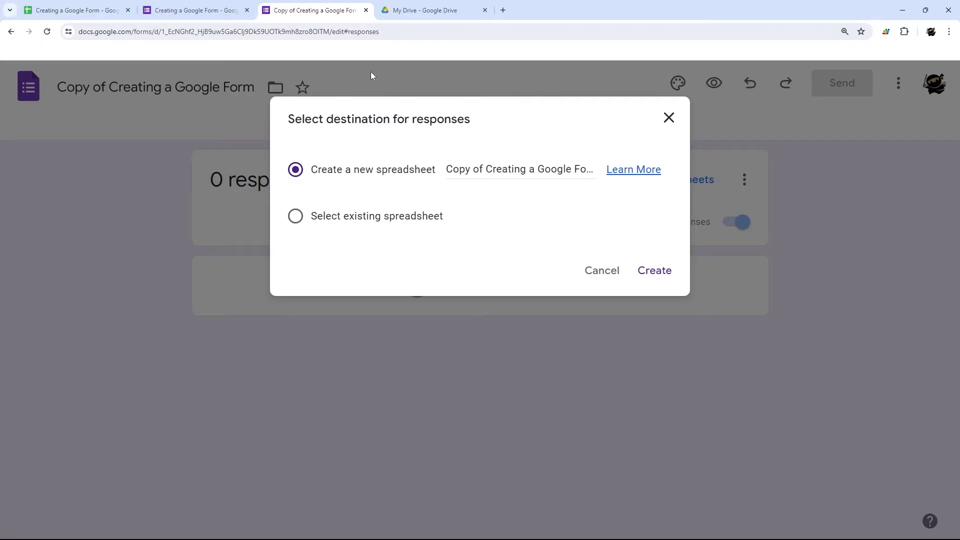
{"action": "left_click", "coordinate": [388, 220]}
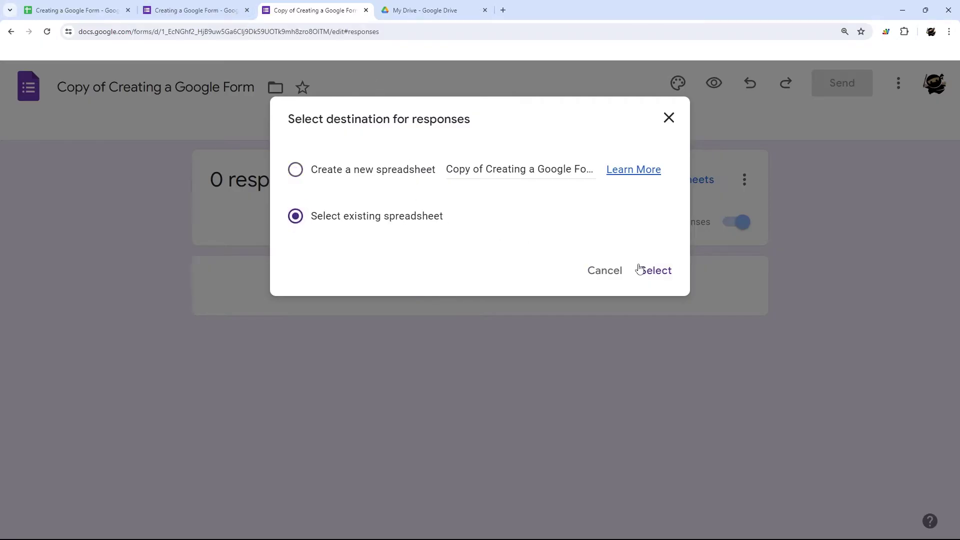
{"action": "left_click", "coordinate": [657, 272]}
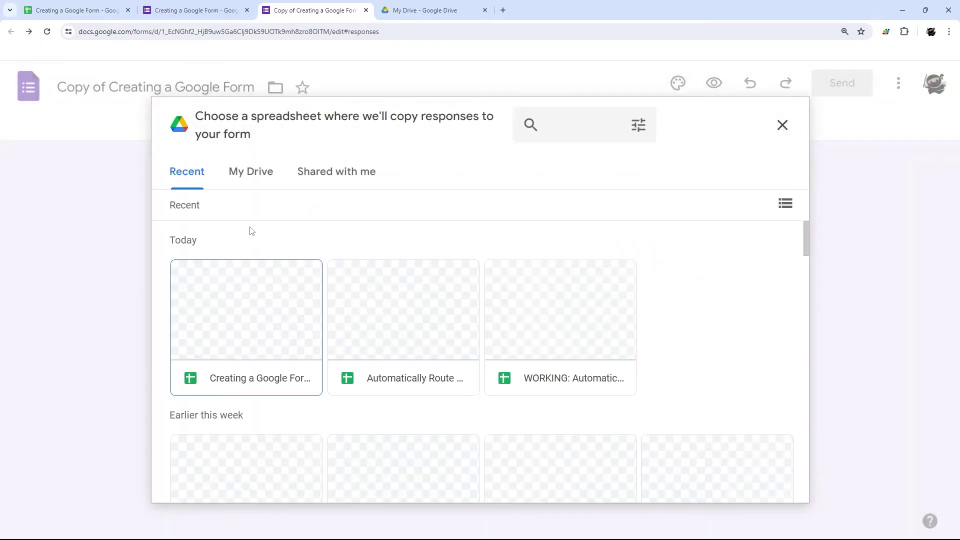
{"action": "left_click", "coordinate": [249, 173]}
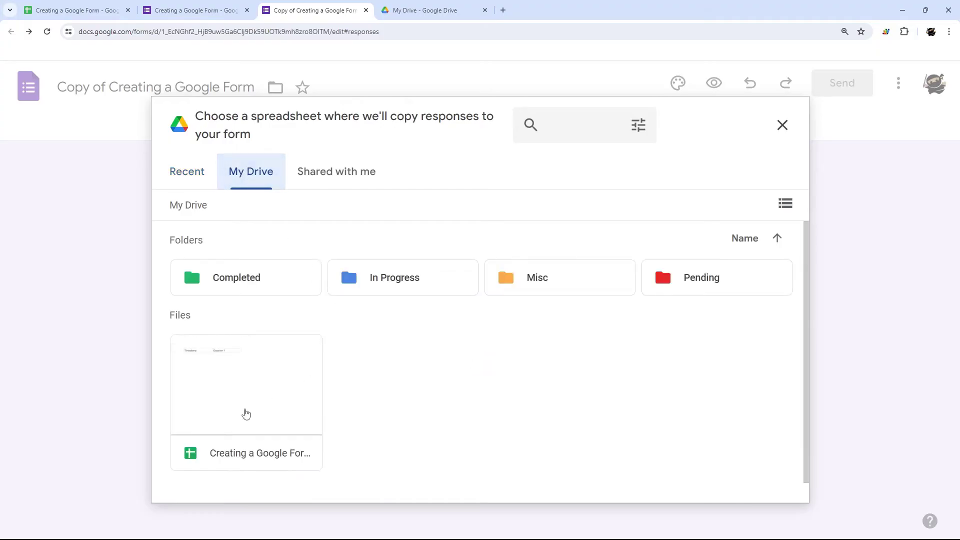
{"action": "left_click", "coordinate": [246, 413]}
Confirm the chosen spreadsheet, then compare the new Form Responses 2 sheet with Form Responses 1
{"action": "left_click", "coordinate": [761, 481]}
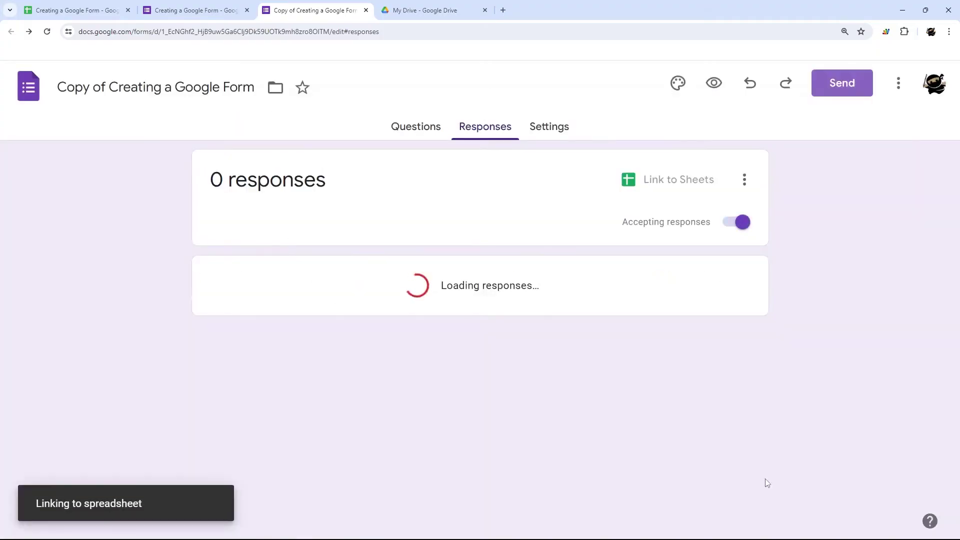
{"action": "left_click", "coordinate": [71, 14]}
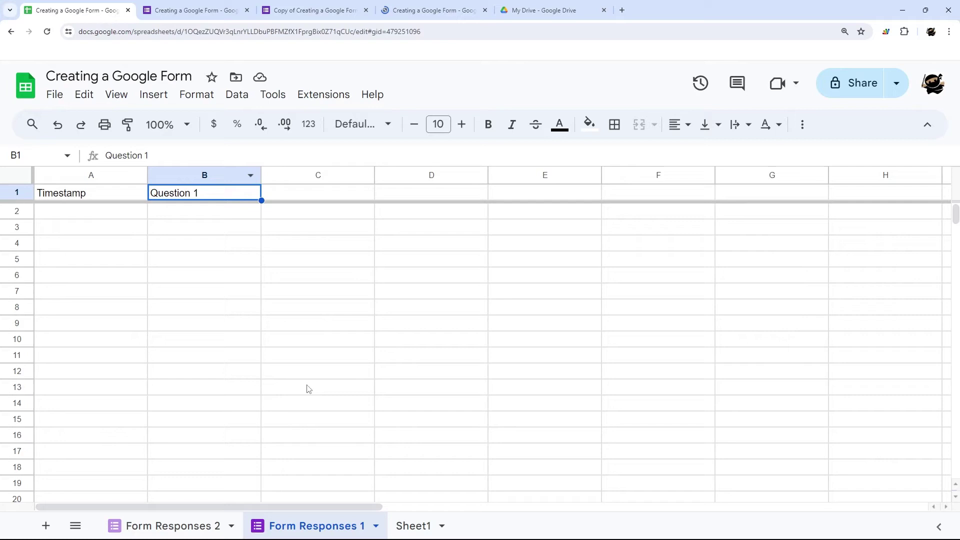
{"action": "left_click", "coordinate": [189, 533]}
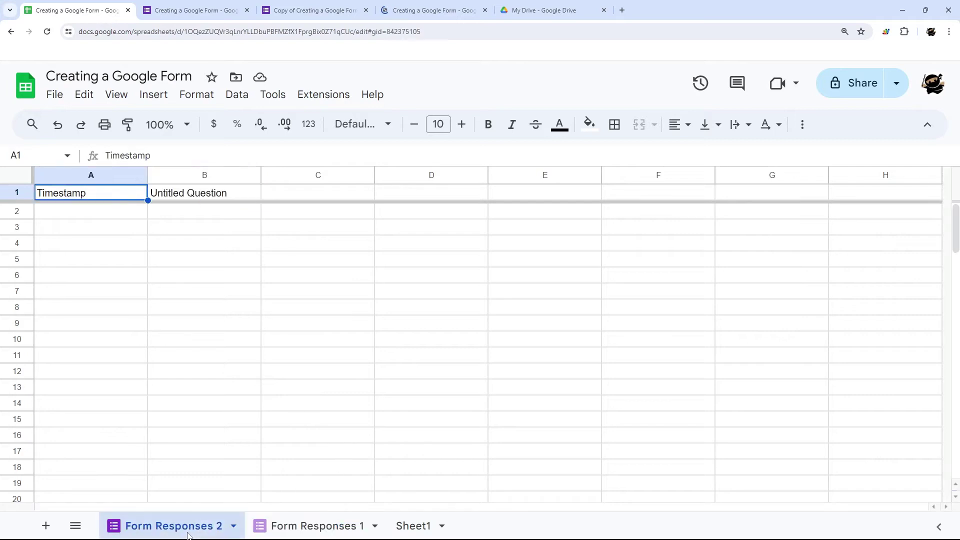
{"action": "left_click", "coordinate": [306, 534]}
{"action": "left_click", "coordinate": [158, 526]}
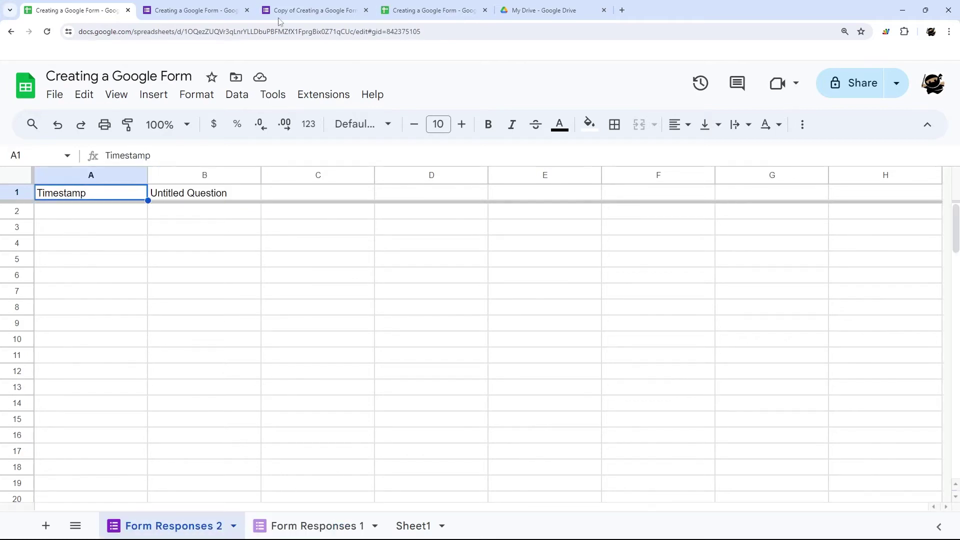
{"action": "left_click", "coordinate": [296, 10]}
{"action": "left_click", "coordinate": [313, 526]}
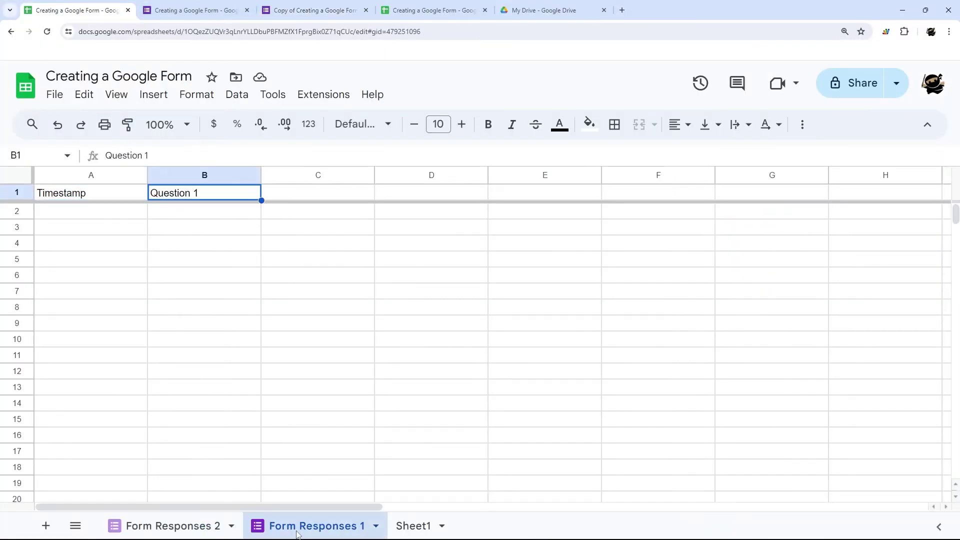
Rename the copied form to 'Form 2'
{"action": "left_click", "coordinate": [313, 10]}
{"action": "left_click", "coordinate": [118, 88]}
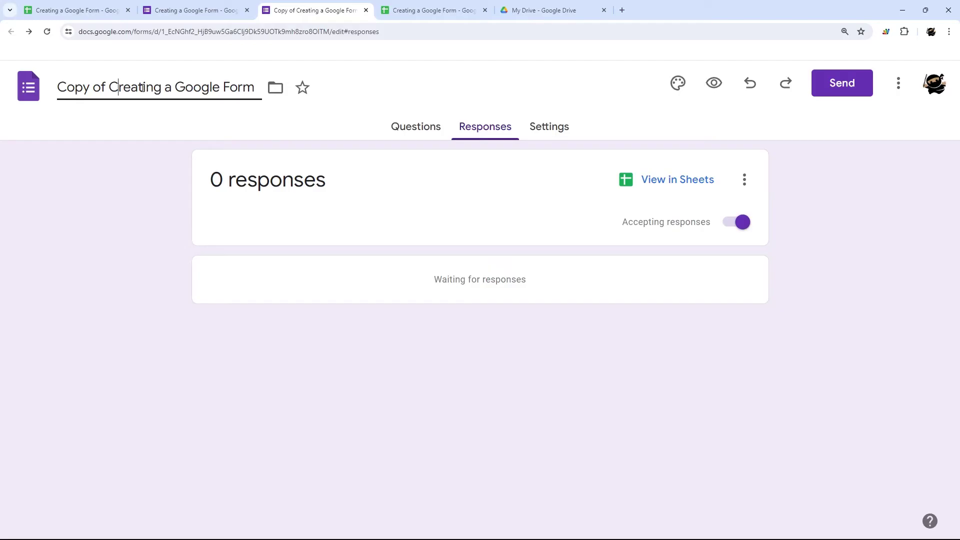
{"action": "key", "text": "ctrl+a"}
{"action": "type", "text": "Form 2"}
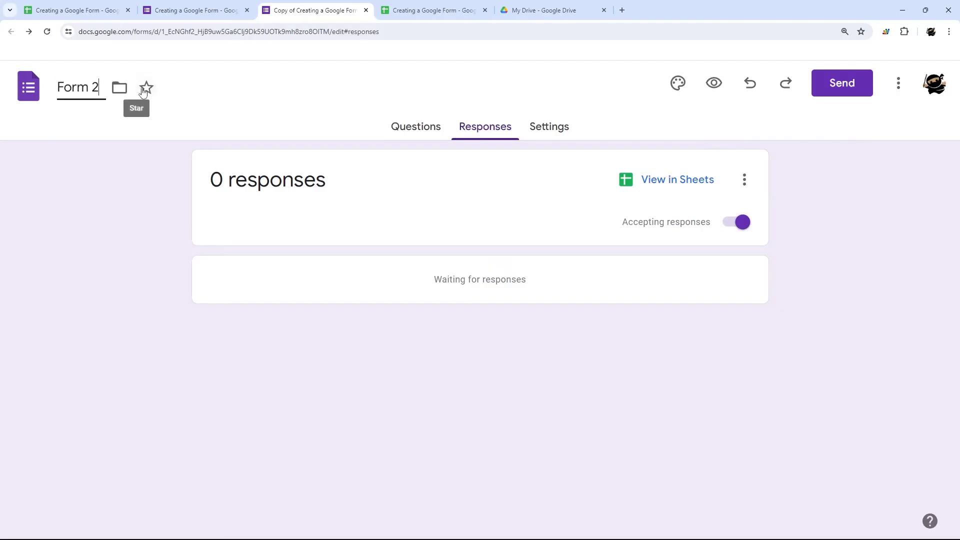
Rename the original form to 'Form 1'
{"action": "left_click", "coordinate": [185, 10]}
{"action": "left_click", "coordinate": [131, 86]}
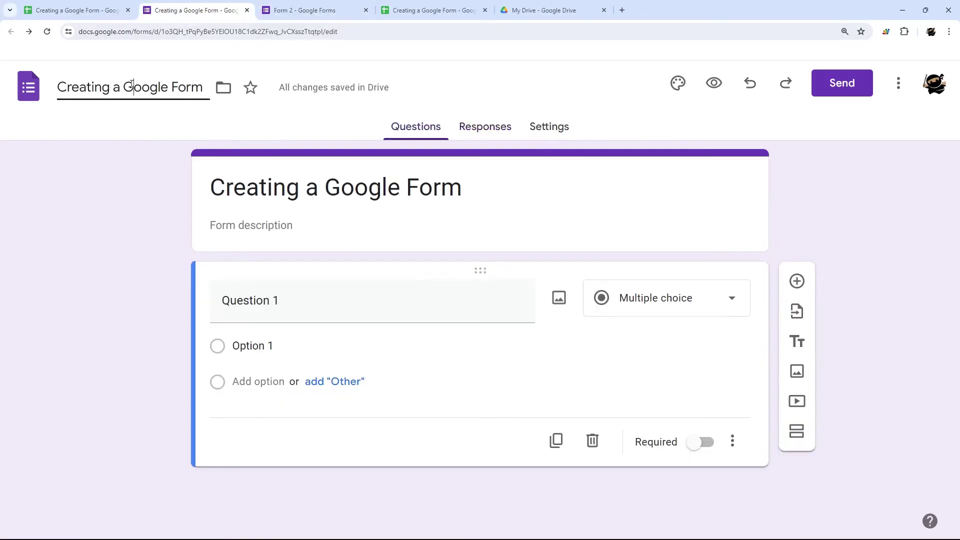
{"action": "key", "text": "ctrl+a"}
{"action": "type", "text": "Form 1"}
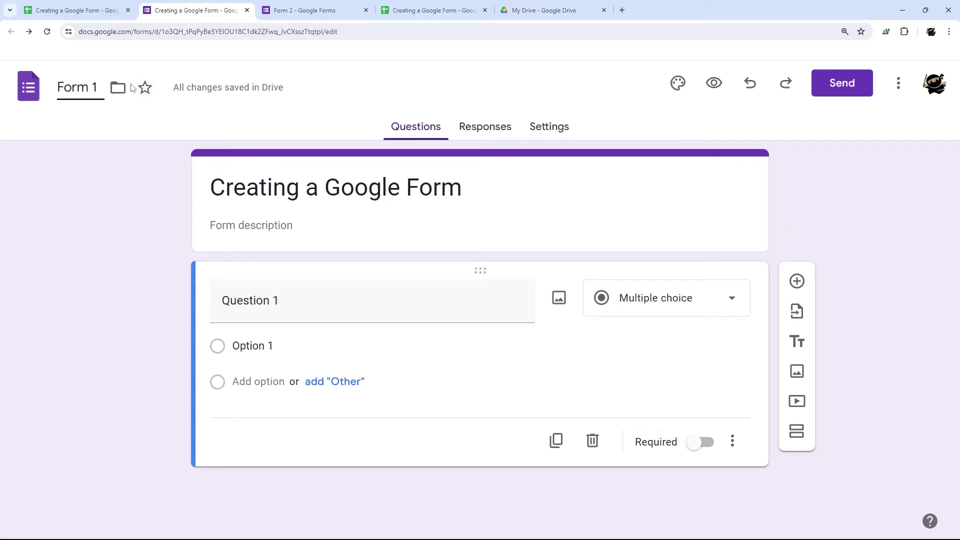
Rename the Form Responses 1 and Form Responses 2 sheets to Form 1 and Form 2
{"action": "left_click", "coordinate": [103, 11]}
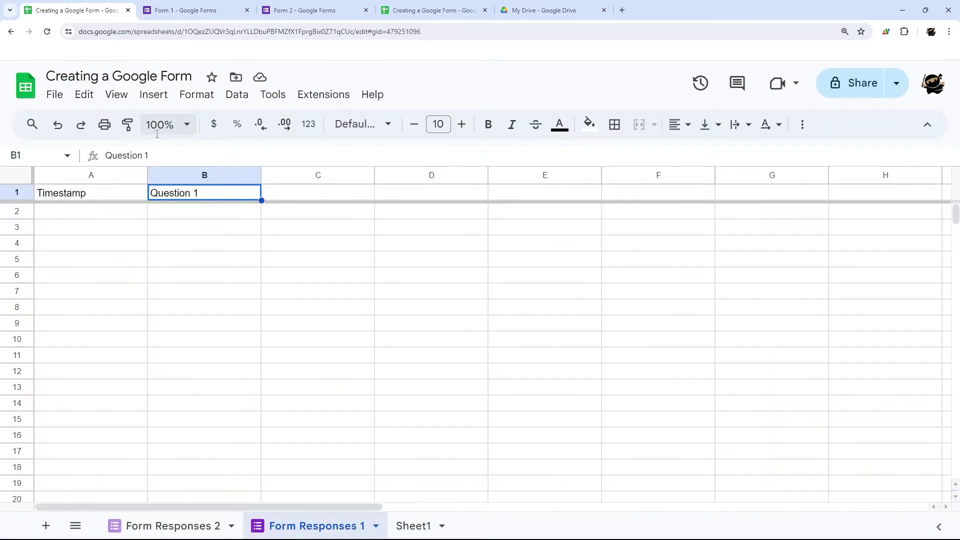
{"action": "left_click", "coordinate": [376, 526]}
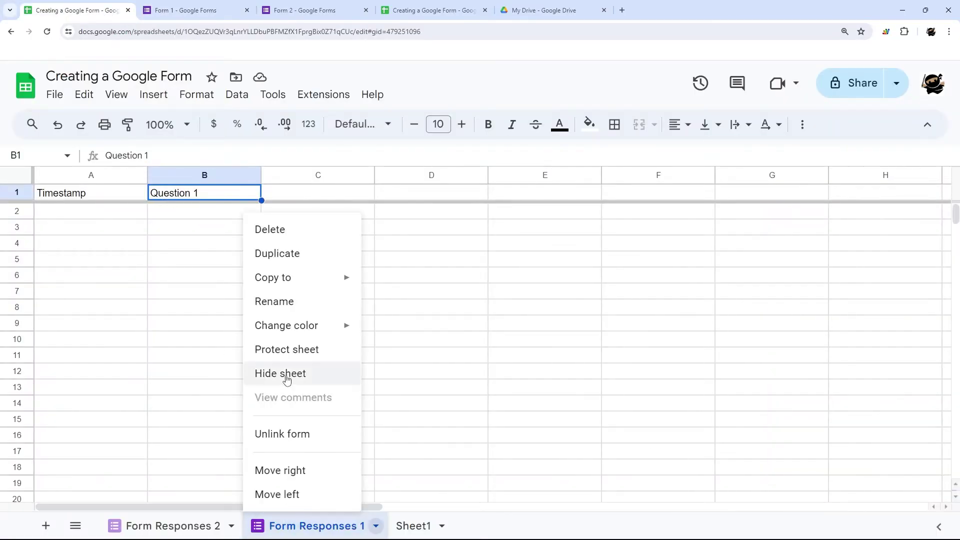
{"action": "left_click", "coordinate": [281, 305]}
{"action": "type", "text": "Form 1"}
{"action": "key", "text": "Return"}
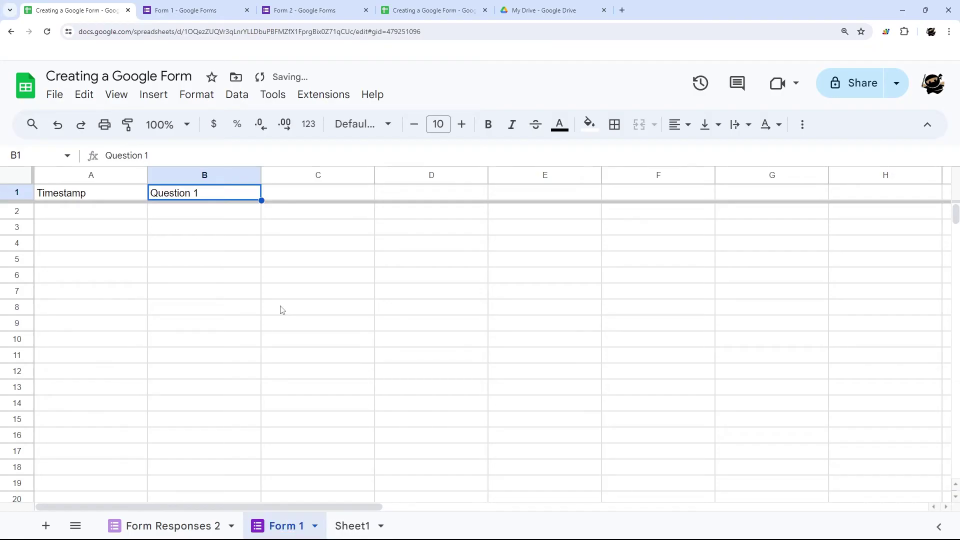
{"action": "right_click", "coordinate": [165, 525]}
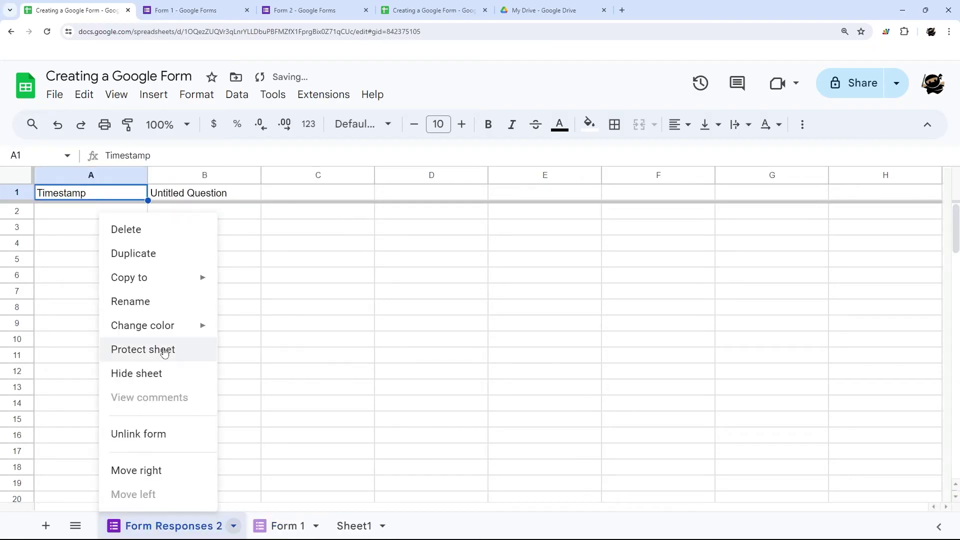
{"action": "left_click", "coordinate": [158, 306]}
{"action": "type", "text": "Form 2"}
{"action": "key", "text": "Return"}
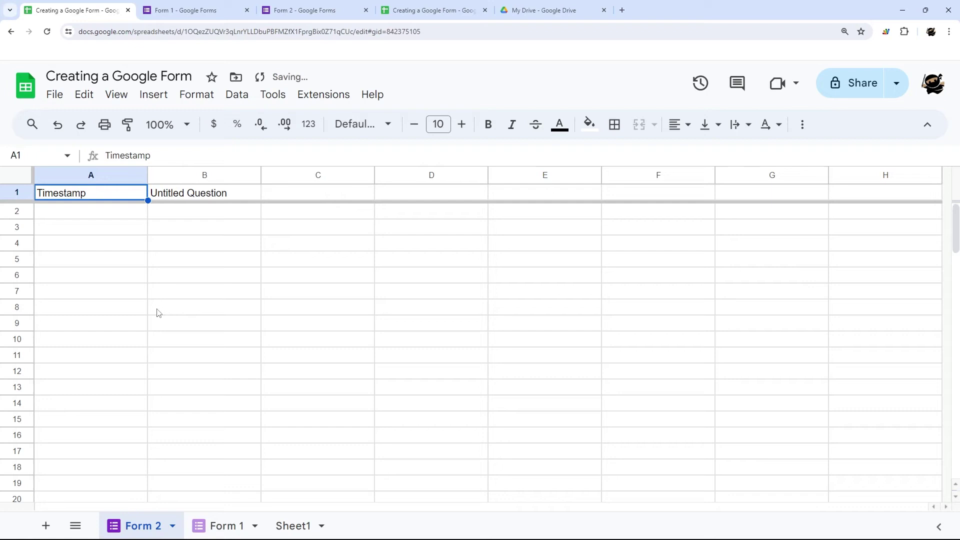
Move the Form 1 sheet ahead of Form 2 and close both form editor tabs
{"action": "left_click_drag", "start_coordinate": [220, 526], "coordinate": [142, 522]}
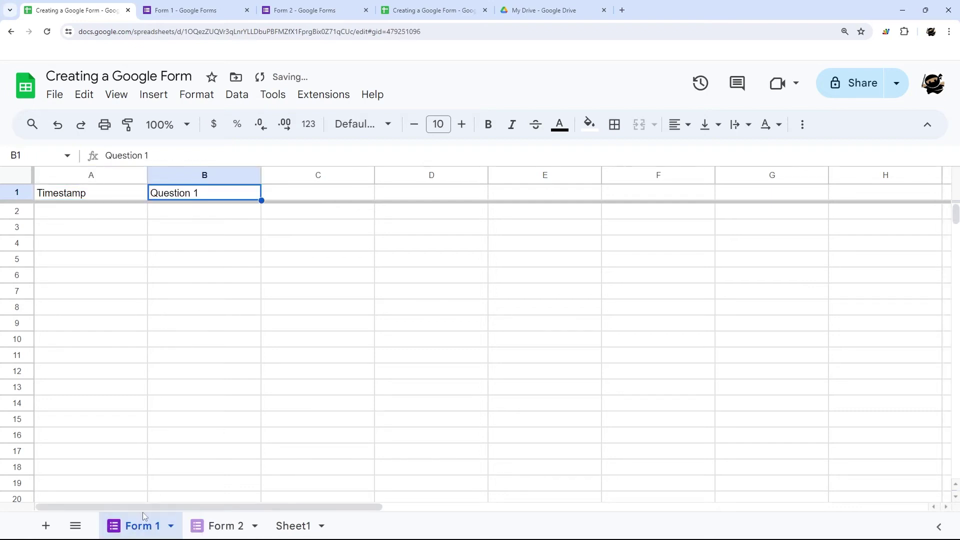
{"action": "left_click", "coordinate": [209, 436]}
{"action": "left_click", "coordinate": [247, 10]}
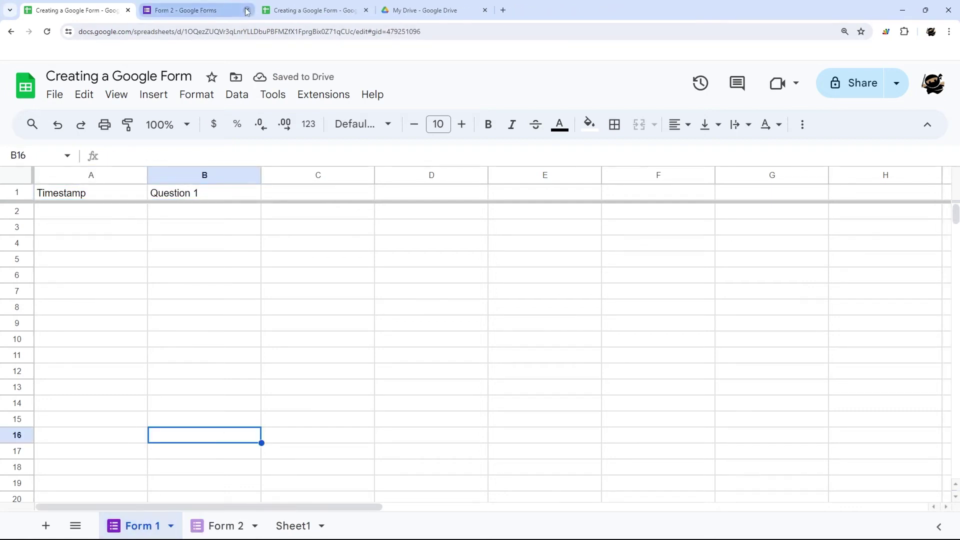
{"action": "left_click", "coordinate": [247, 10]}
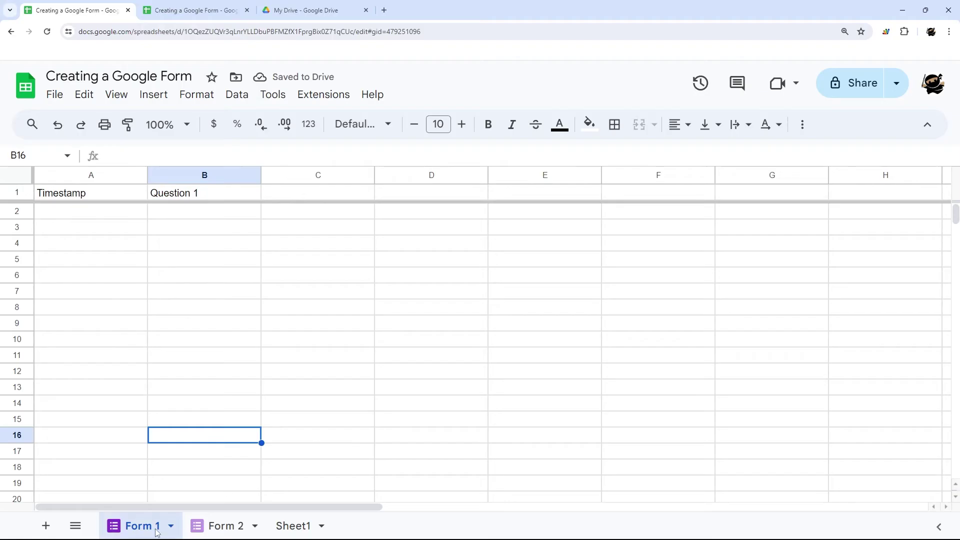
{"action": "left_click", "coordinate": [228, 534]}
{"action": "left_click", "coordinate": [143, 533]}
{"action": "left_click", "coordinate": [272, 94]}
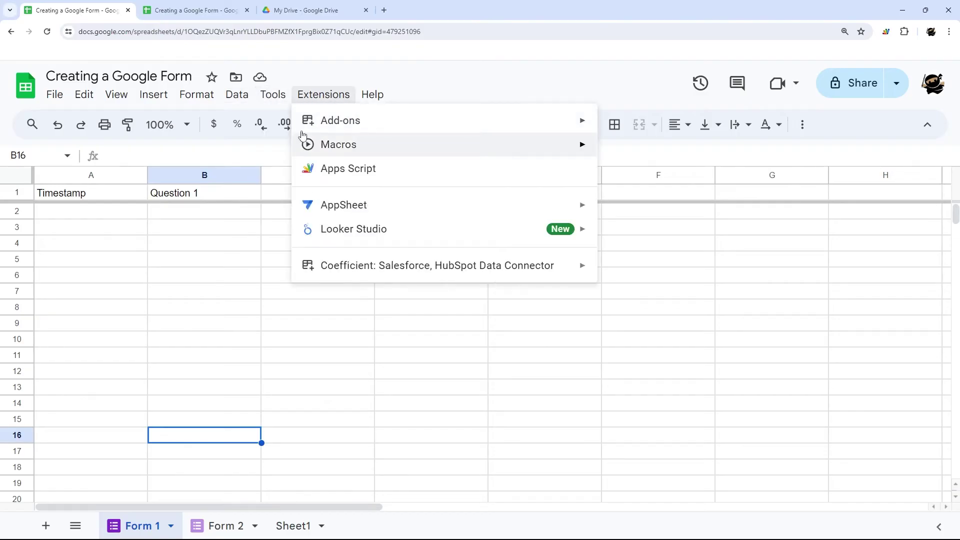
{"action": "mouse_move", "coordinate": [299, 148]}
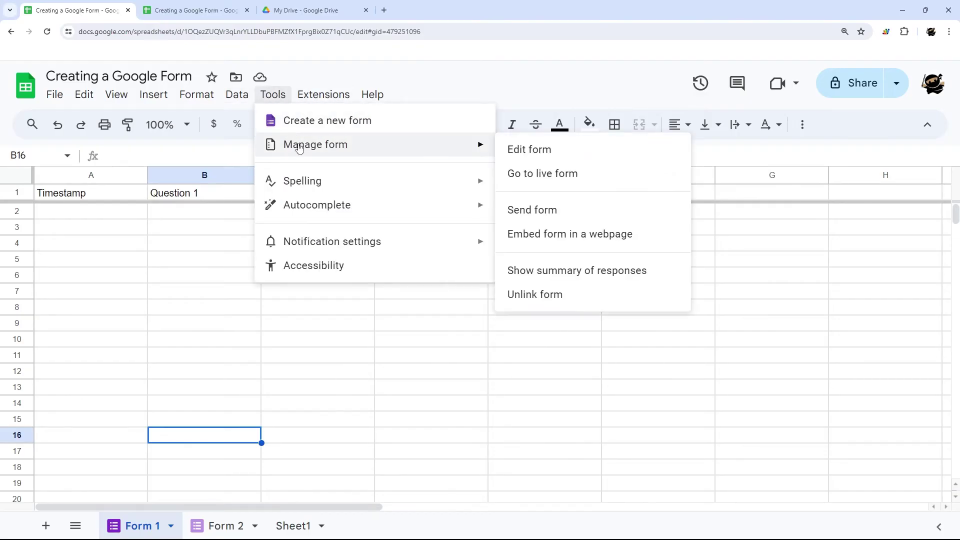
{"action": "left_click", "coordinate": [546, 152]}
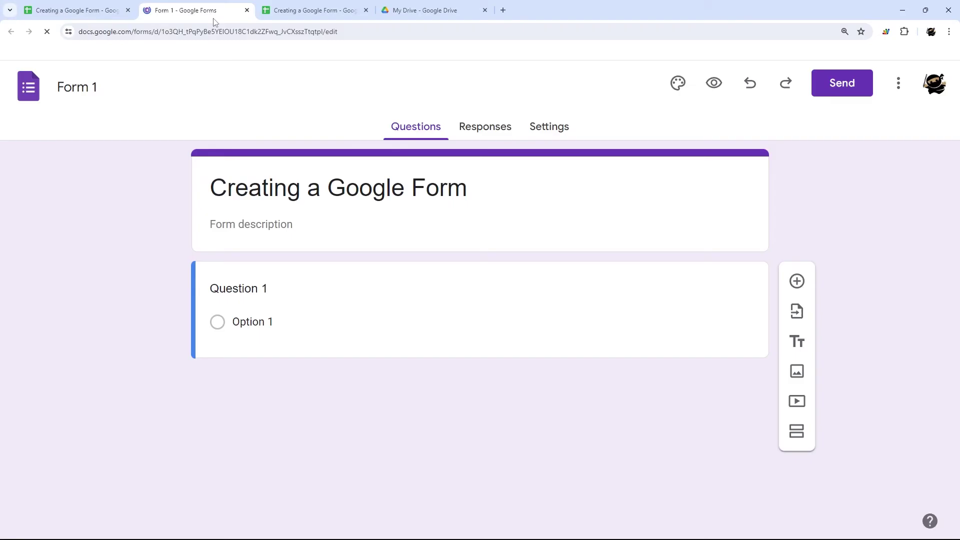
{"action": "left_click", "coordinate": [246, 11]}
{"action": "left_click", "coordinate": [272, 94]}
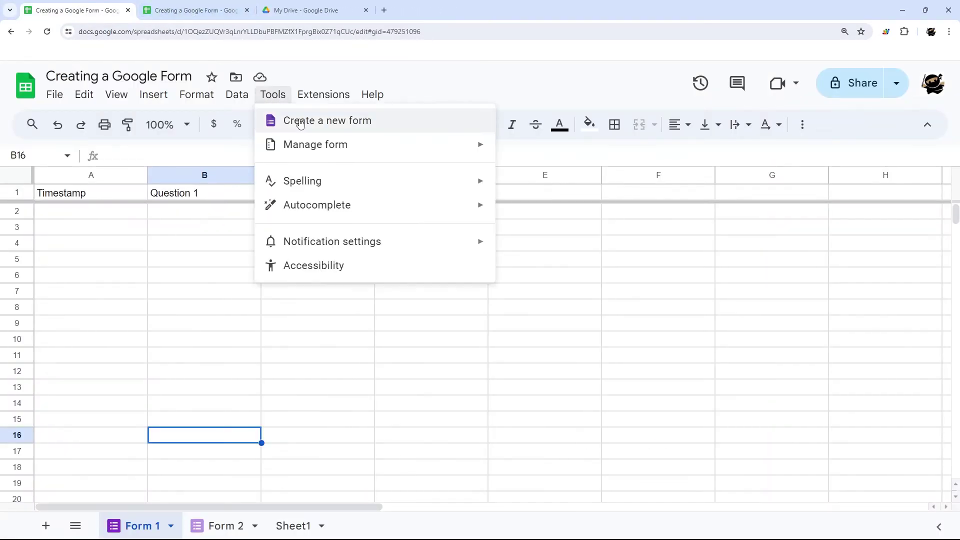
{"action": "mouse_move", "coordinate": [313, 144]}
{"action": "left_click", "coordinate": [550, 173]}
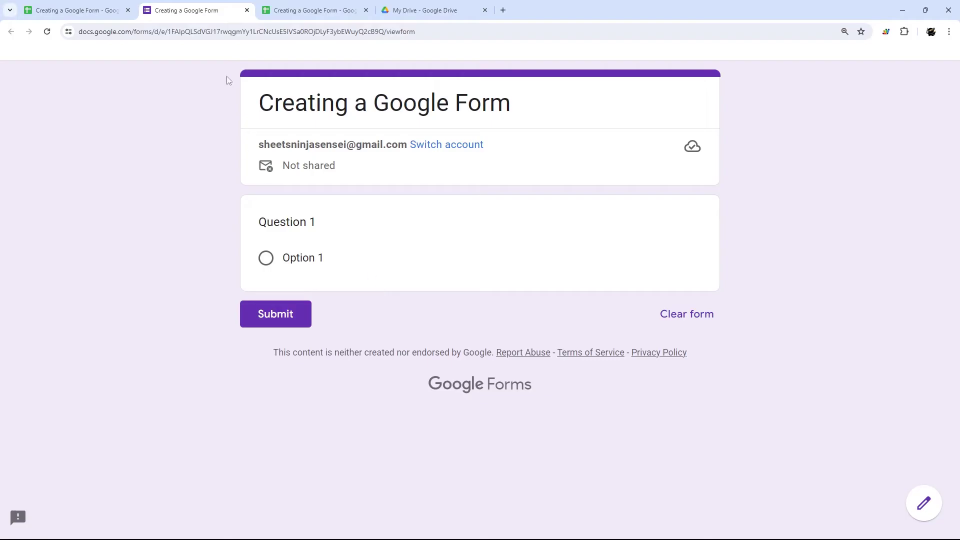
{"action": "left_click", "coordinate": [247, 11]}
{"action": "left_click", "coordinate": [273, 95]}
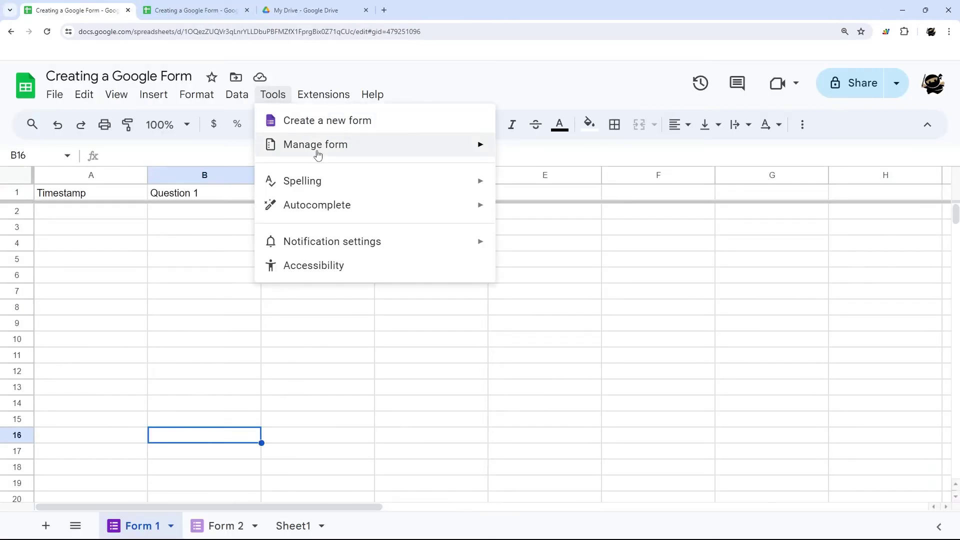
{"action": "mouse_move", "coordinate": [317, 150]}
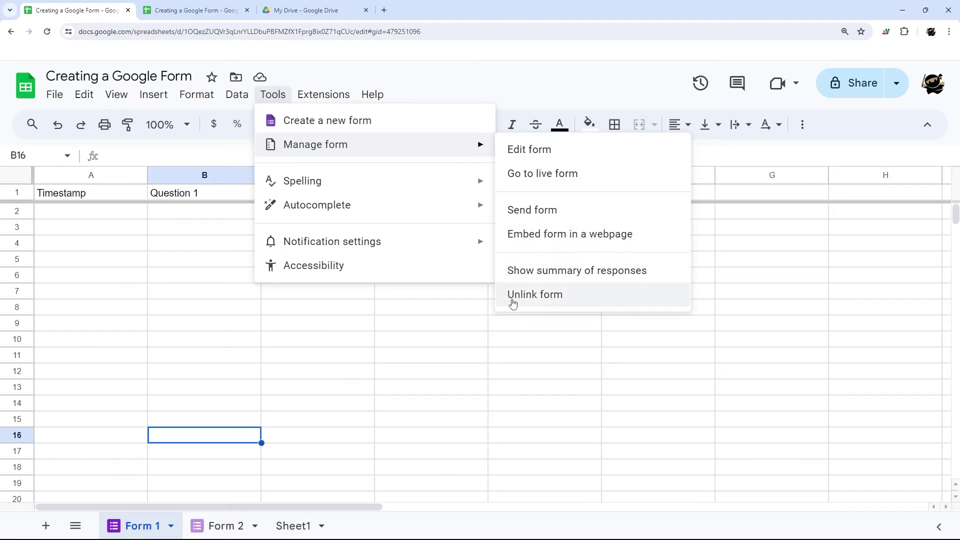
Unlink the form from the Form 2 sheet via Tools > Manage form
{"action": "left_click", "coordinate": [215, 525]}
{"action": "left_click", "coordinate": [278, 98]}
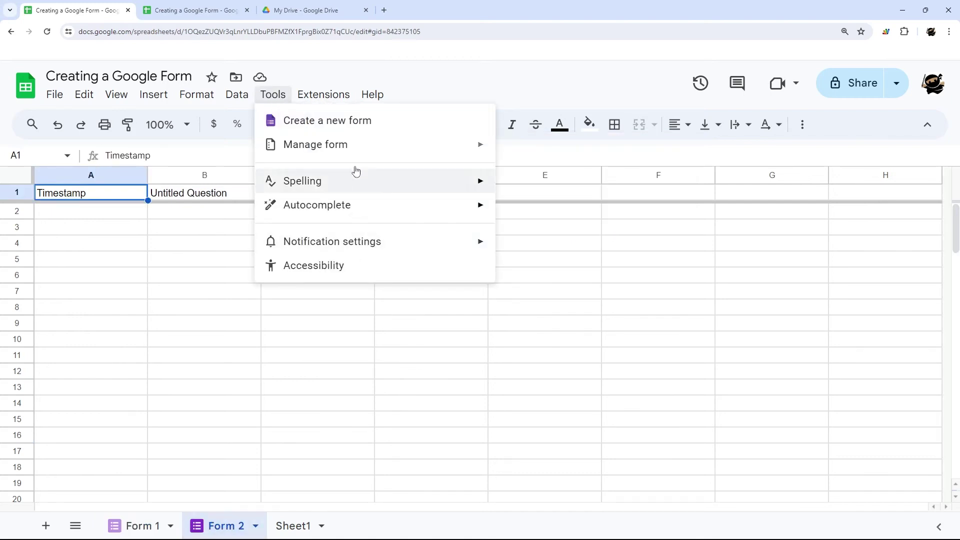
{"action": "mouse_move", "coordinate": [353, 152]}
{"action": "left_click", "coordinate": [566, 297]}
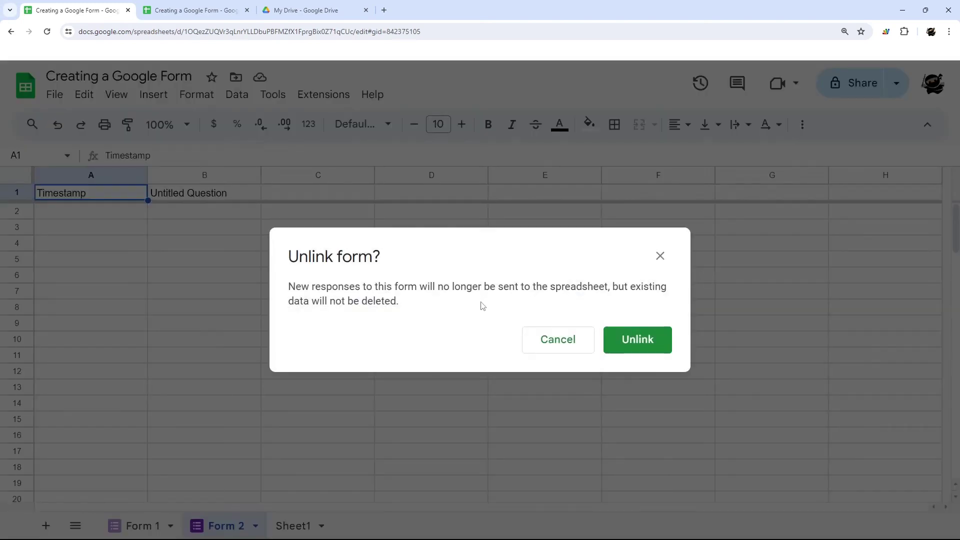
{"action": "left_click", "coordinate": [642, 340]}
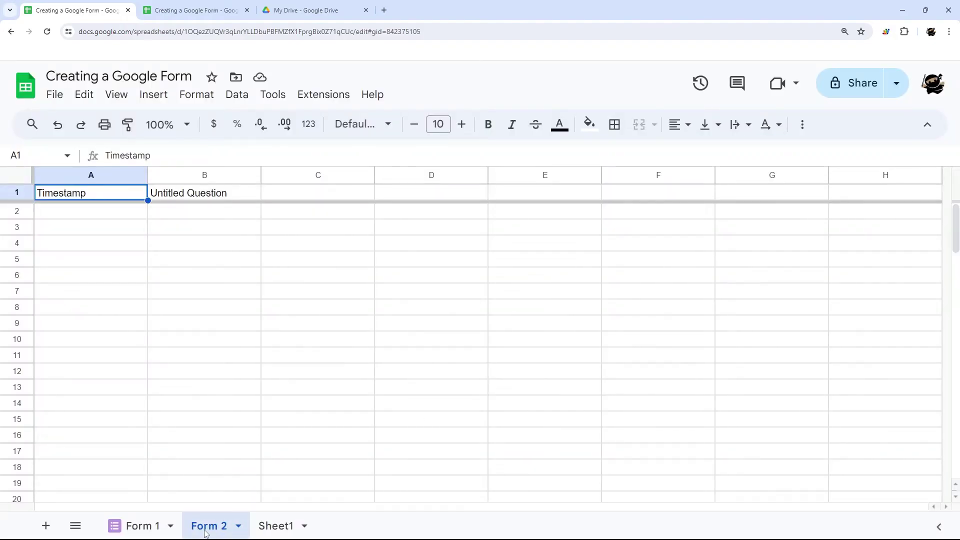
Open Form 2 from Drive and view its Responses page showing 0 responses
{"action": "left_click", "coordinate": [306, 10]}
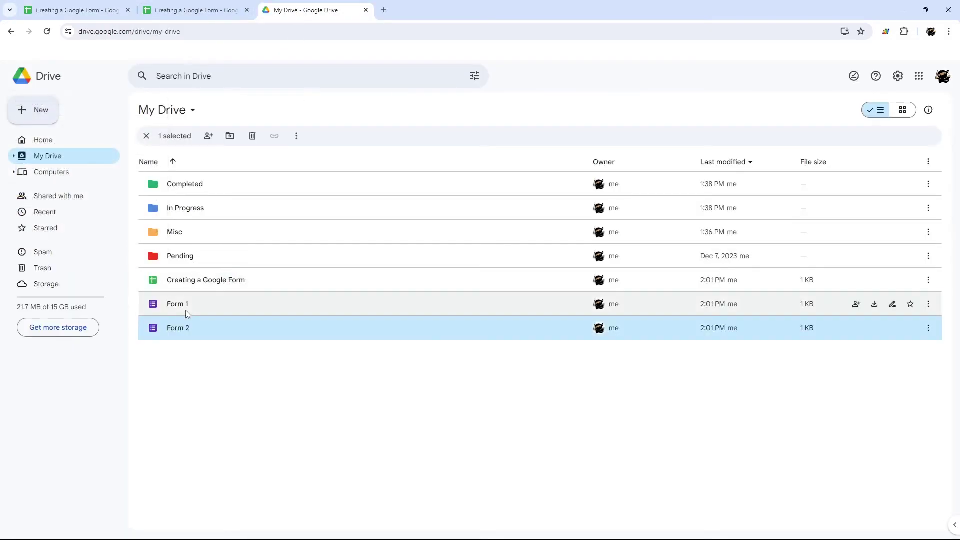
{"action": "double_click", "coordinate": [186, 328]}
{"action": "left_click", "coordinate": [463, 127]}
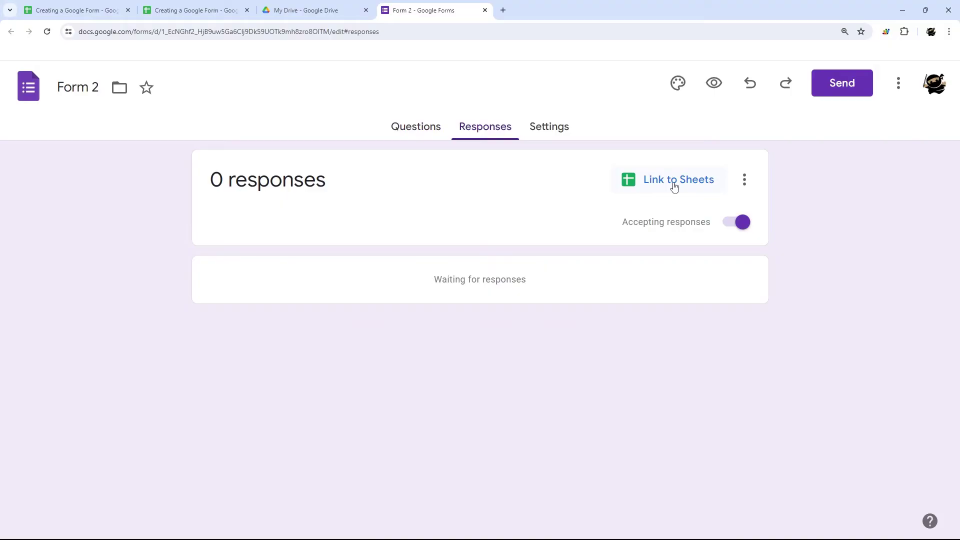
Delete the Form 2 sheet from the responses spreadsheet
{"action": "left_click", "coordinate": [54, 7]}
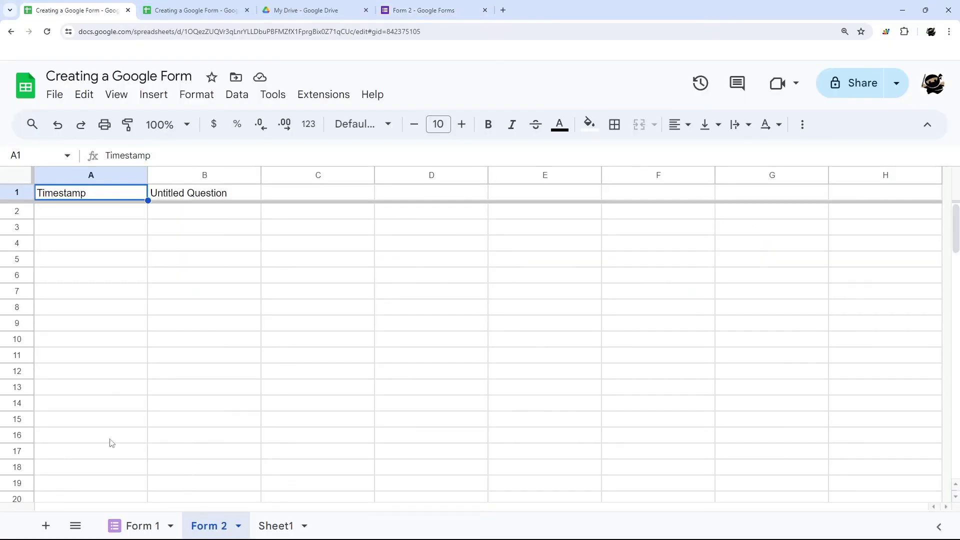
{"action": "right_click", "coordinate": [208, 522]}
{"action": "left_click", "coordinate": [220, 265]}
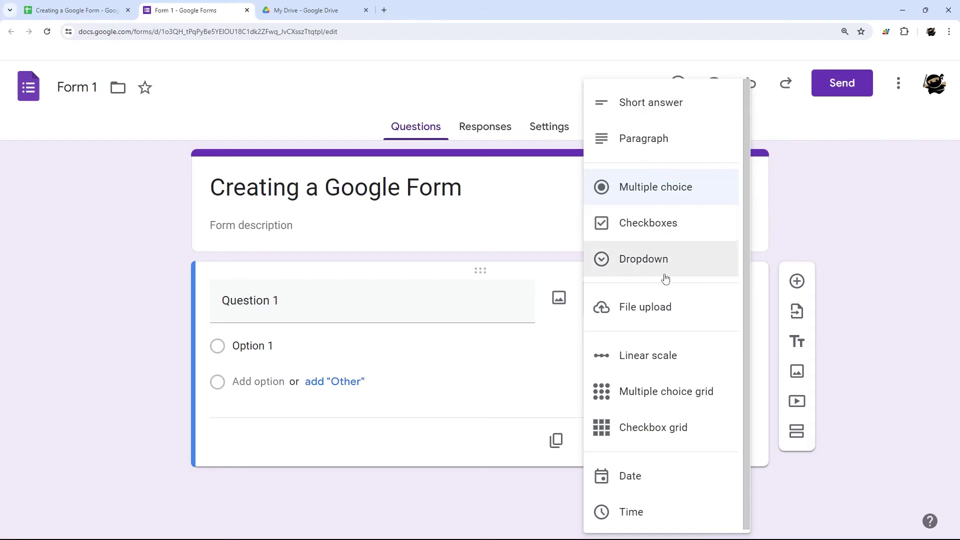
Make Question 1 a Short answer question titled Name
{"action": "left_click", "coordinate": [652, 103]}
{"action": "left_click", "coordinate": [280, 302]}
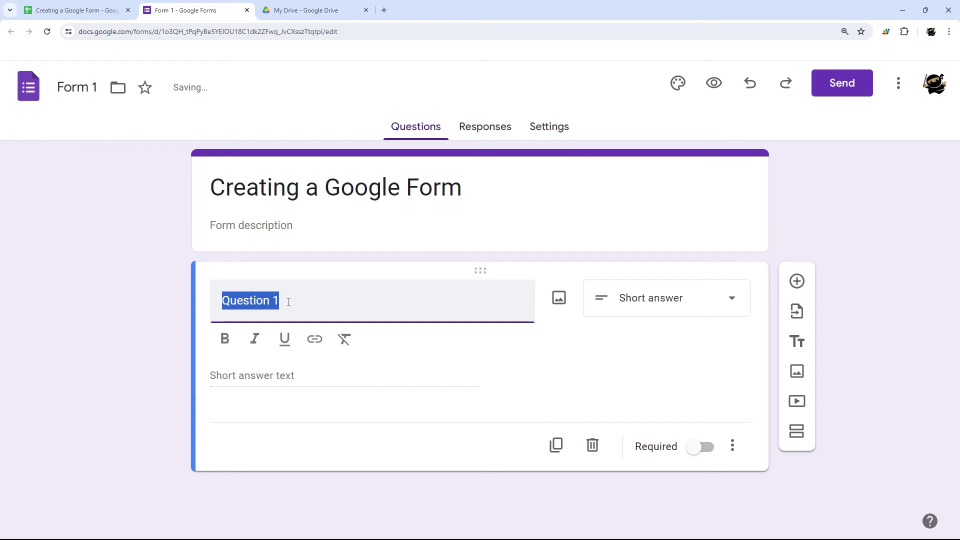
{"action": "type", "text": "NAme"}
{"action": "key", "text": "BackSpace"}
{"action": "key", "text": "BackSpace"}
{"action": "key", "text": "BackSpace"}
{"action": "type", "text": "ame"}
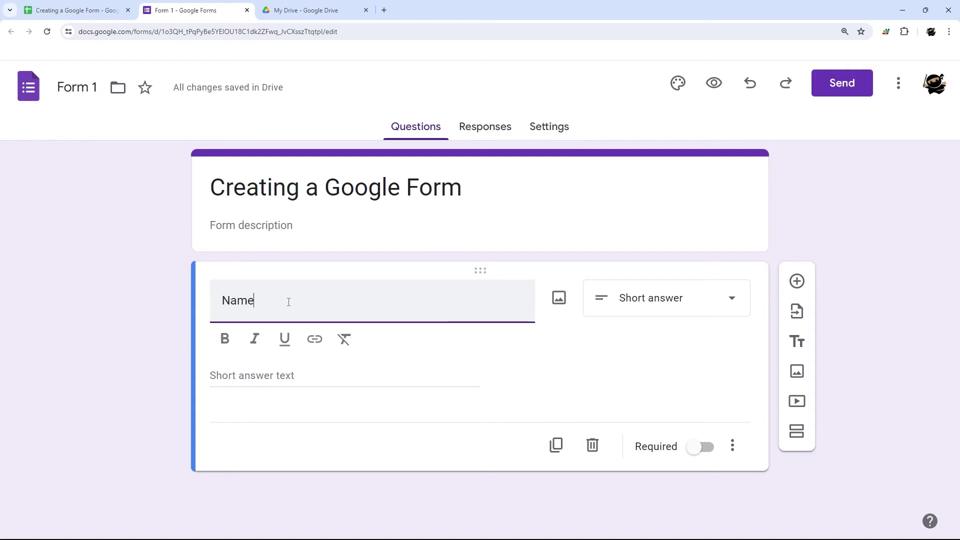
Duplicate the Name question and select the copy's title for replacement
{"action": "left_click", "coordinate": [556, 444]}
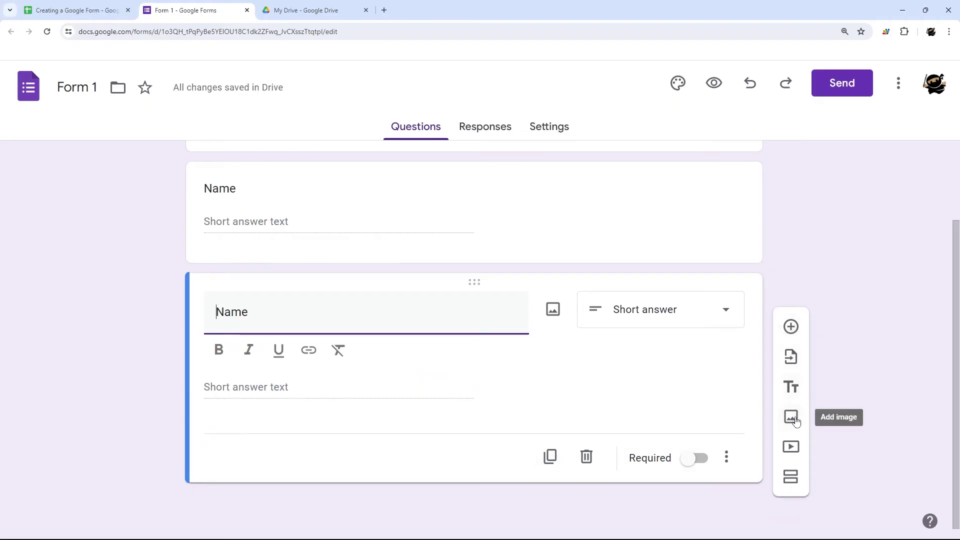
{"action": "scroll", "coordinate": [514, 351], "scroll_direction": "up", "scroll_amount": 1}
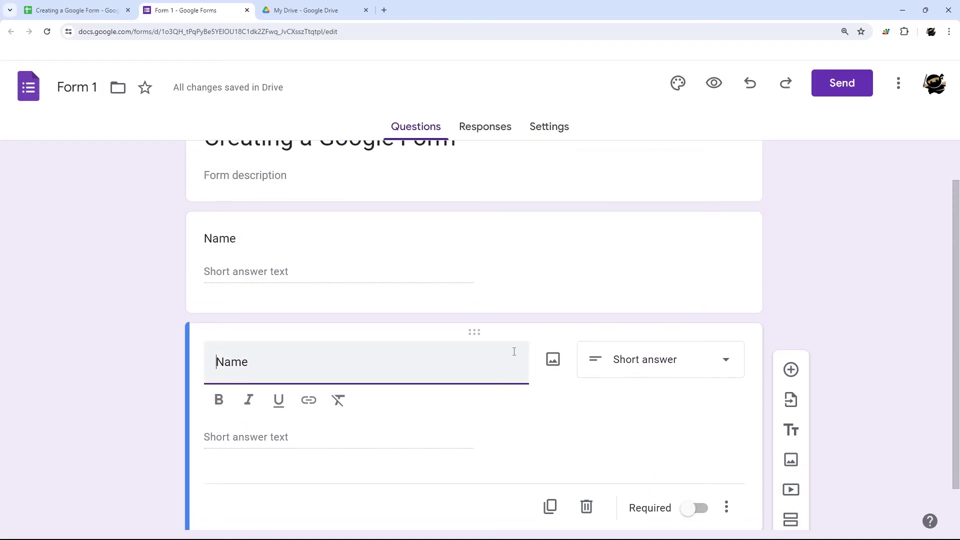
{"action": "left_click_drag", "start_coordinate": [256, 360], "coordinate": [123, 364]}
Title the copy Email, duplicate it, and set the third question's type to Dropdown
{"action": "type", "text": "Email"}
{"action": "left_click", "coordinate": [550, 506]}
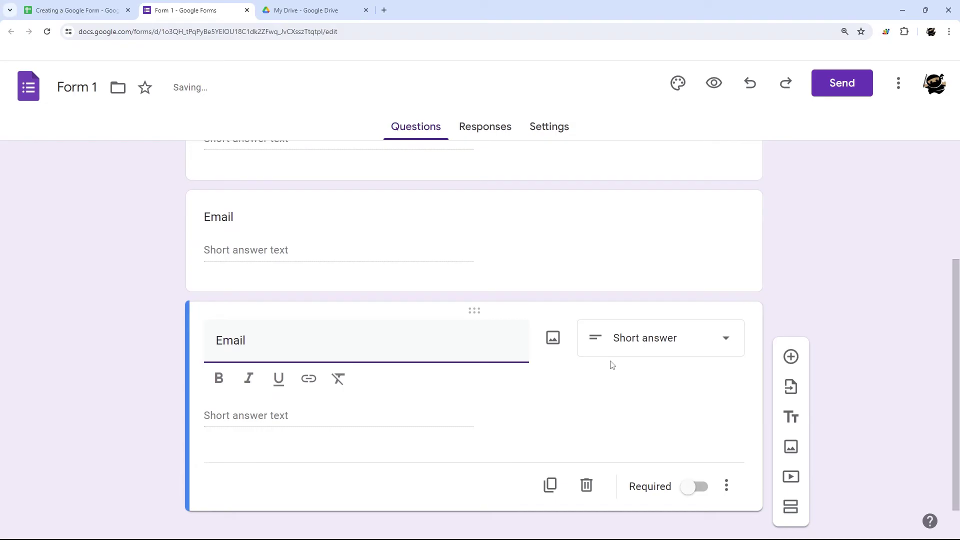
{"action": "left_click", "coordinate": [645, 340]}
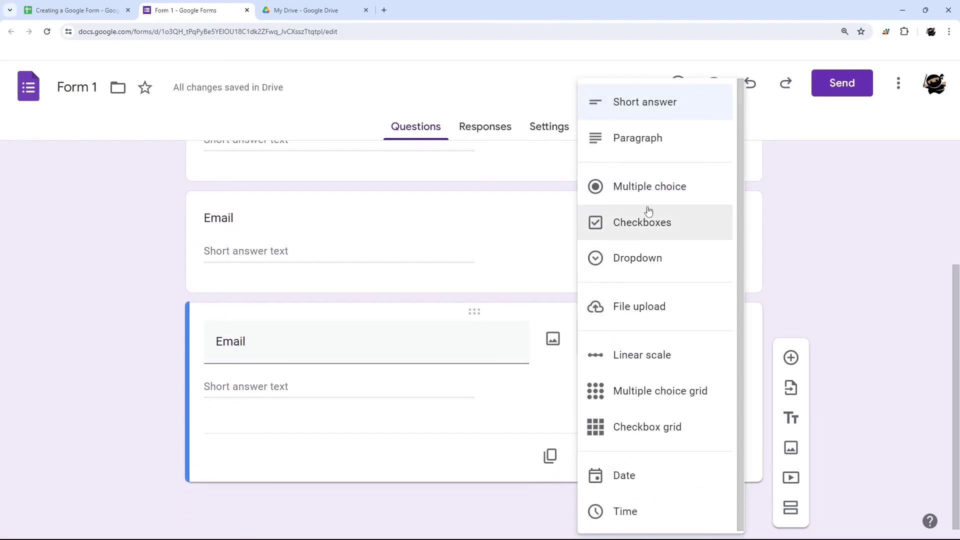
{"action": "left_click", "coordinate": [624, 260]}
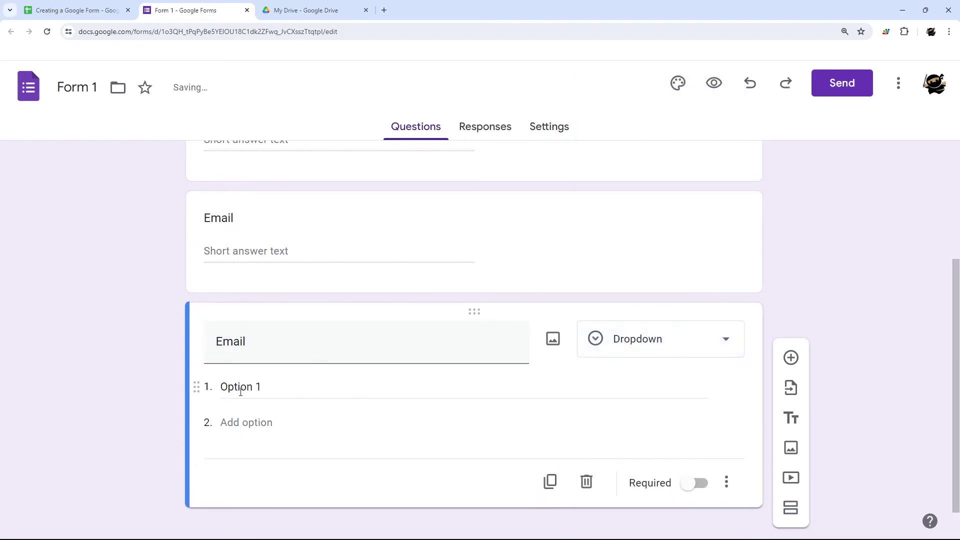
{"action": "left_click", "coordinate": [635, 340]}
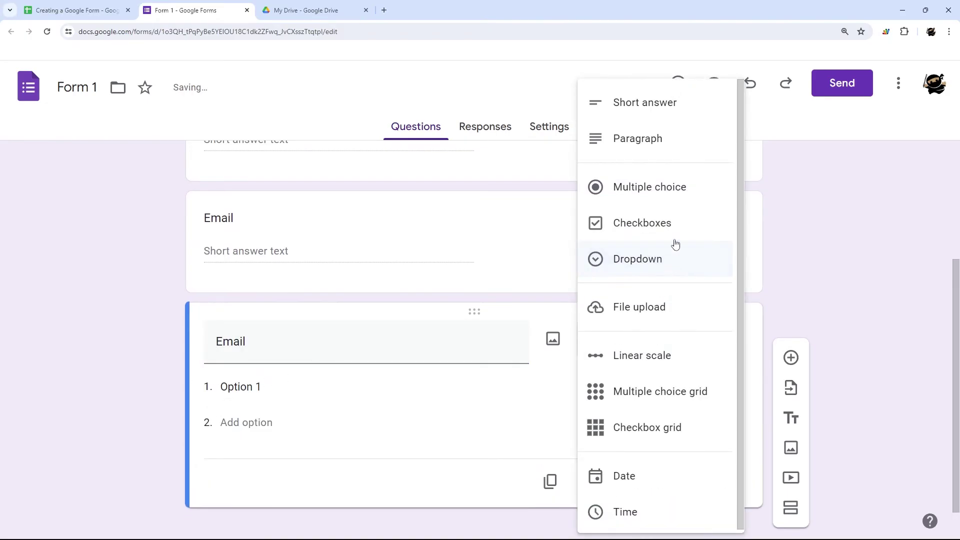
{"action": "left_click", "coordinate": [625, 222]}
{"action": "left_click", "coordinate": [615, 344]}
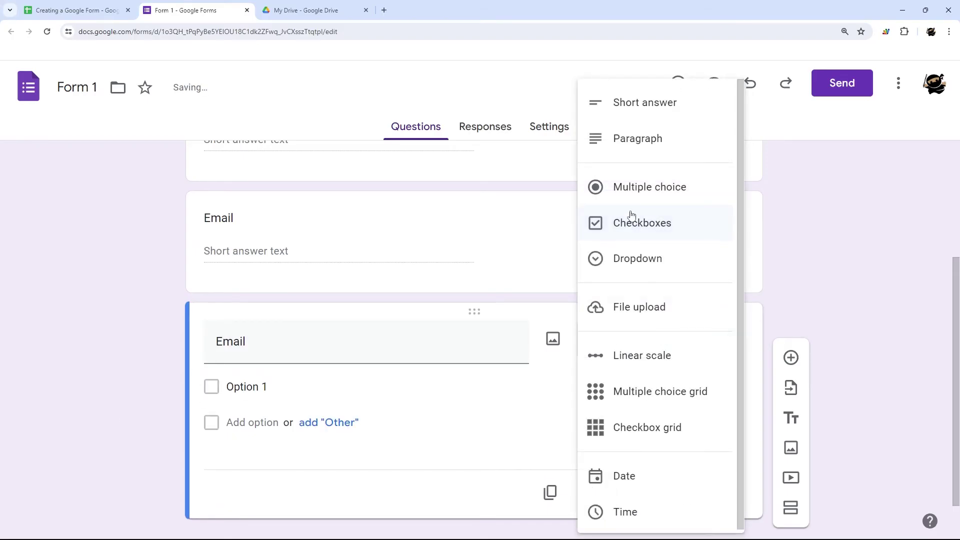
{"action": "left_click", "coordinate": [627, 259]}
Retitle the third question Subjects with options Math, English and Science
{"action": "left_click", "coordinate": [270, 395]}
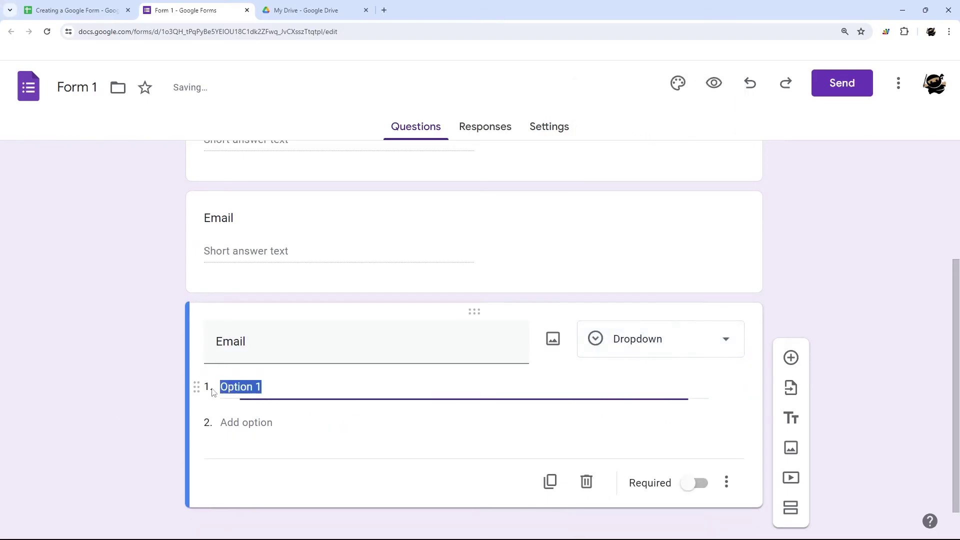
{"action": "double_click", "coordinate": [257, 343]}
{"action": "type", "text": "Subjects"}
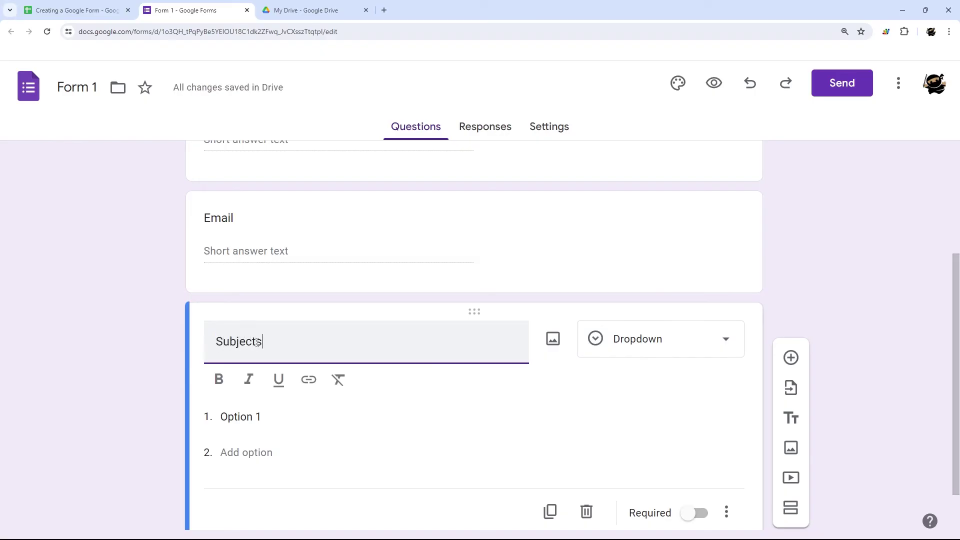
{"action": "left_click", "coordinate": [265, 418]}
{"action": "type", "text": "Math"}
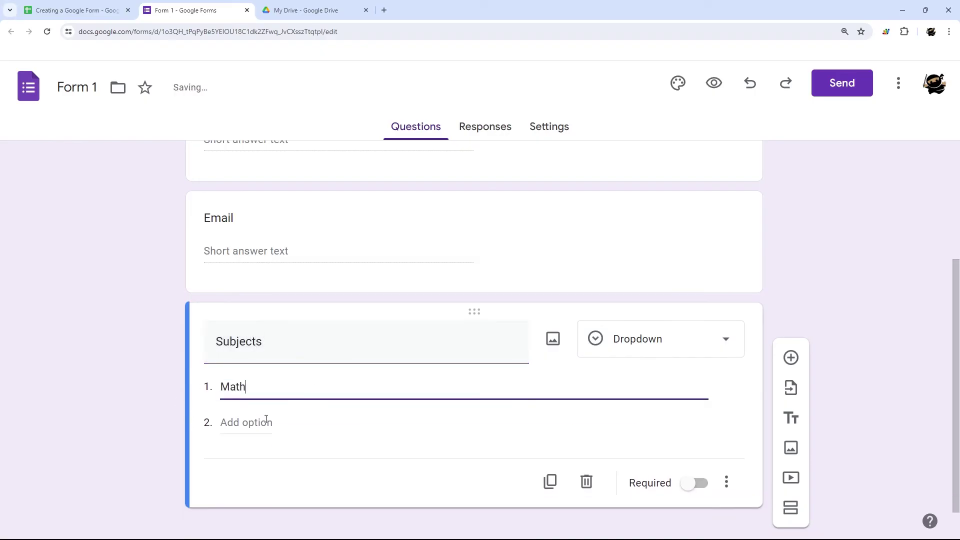
{"action": "left_click", "coordinate": [266, 422]}
{"action": "type", "text": "English"}
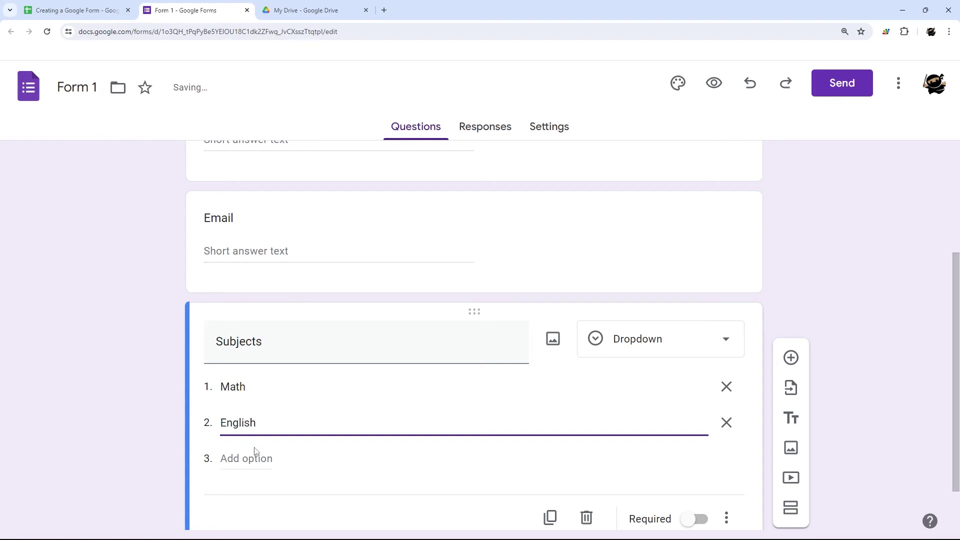
{"action": "left_click", "coordinate": [255, 451]}
{"action": "type", "text": "Science"}
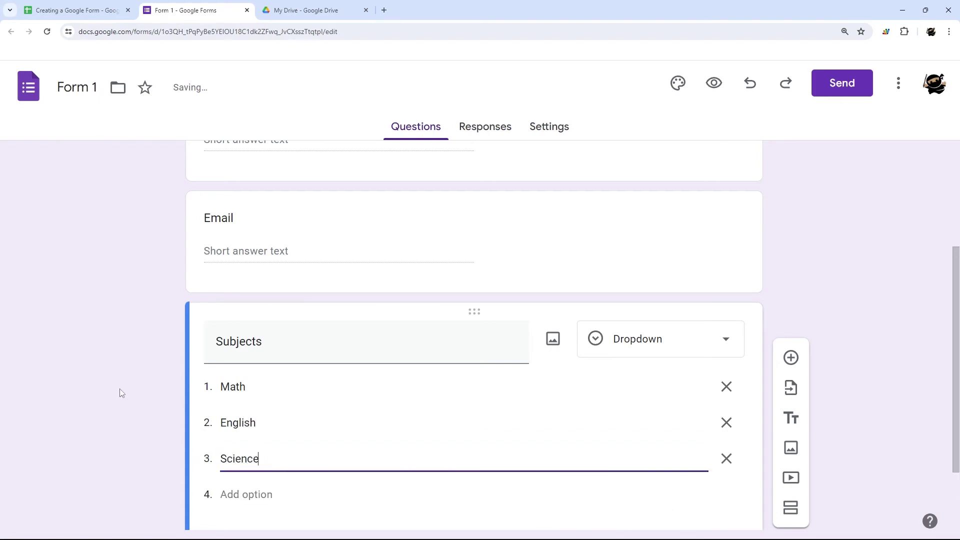
{"action": "left_click", "coordinate": [120, 392]}
{"action": "scroll", "coordinate": [414, 370], "scroll_direction": "down", "scroll_amount": 2}
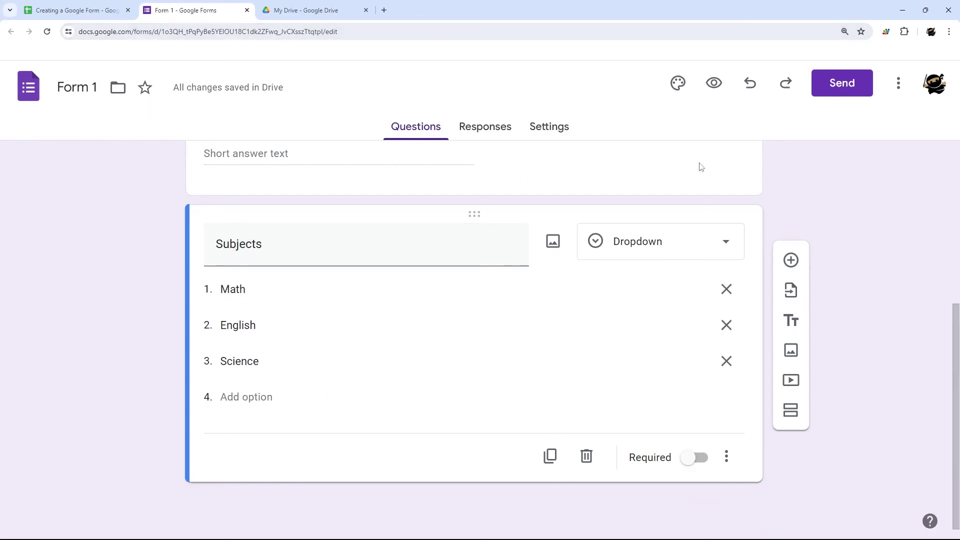
{"action": "scroll", "coordinate": [493, 212], "scroll_direction": "up", "scroll_amount": 4}
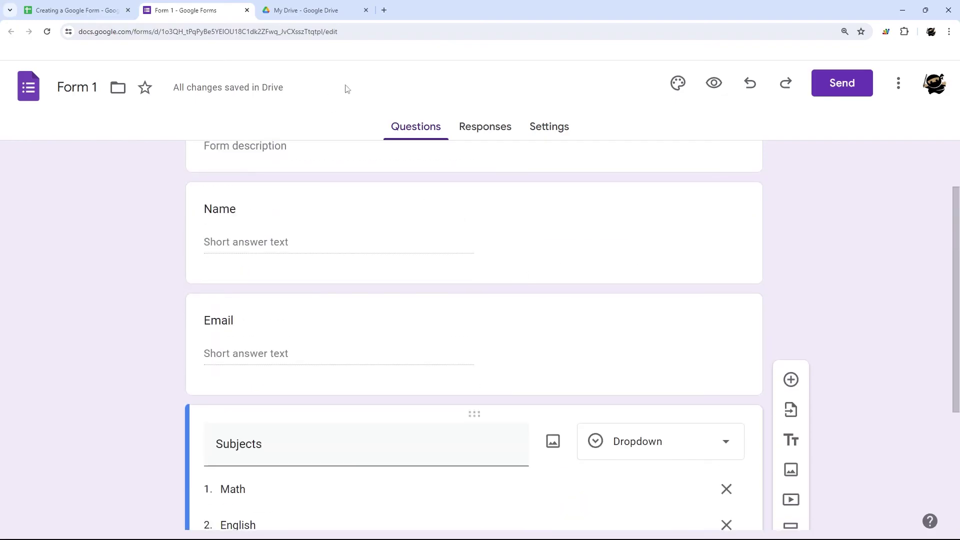
Preview the form and check the sheet's empty row 2 under Name, Email and Subjects headers
{"action": "left_click", "coordinate": [714, 84]}
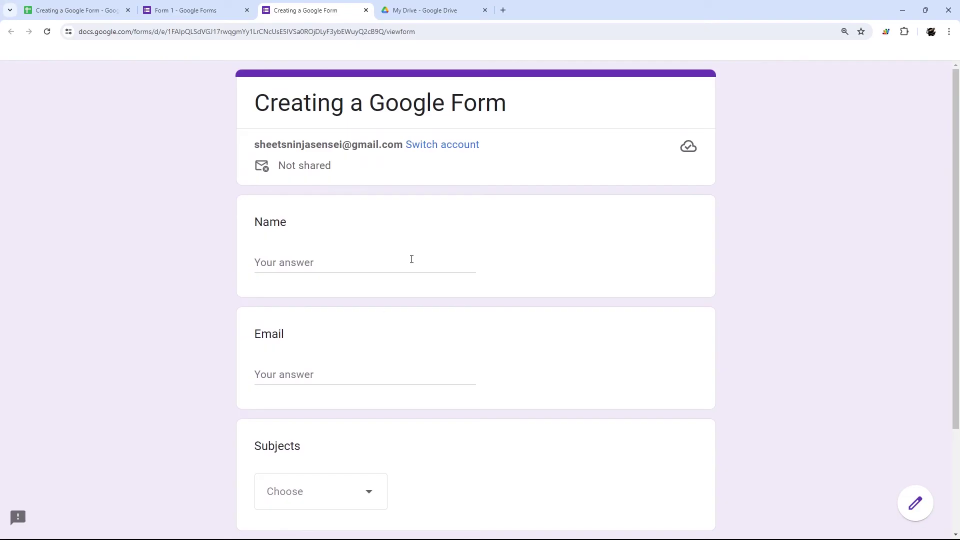
{"action": "left_click", "coordinate": [69, 12]}
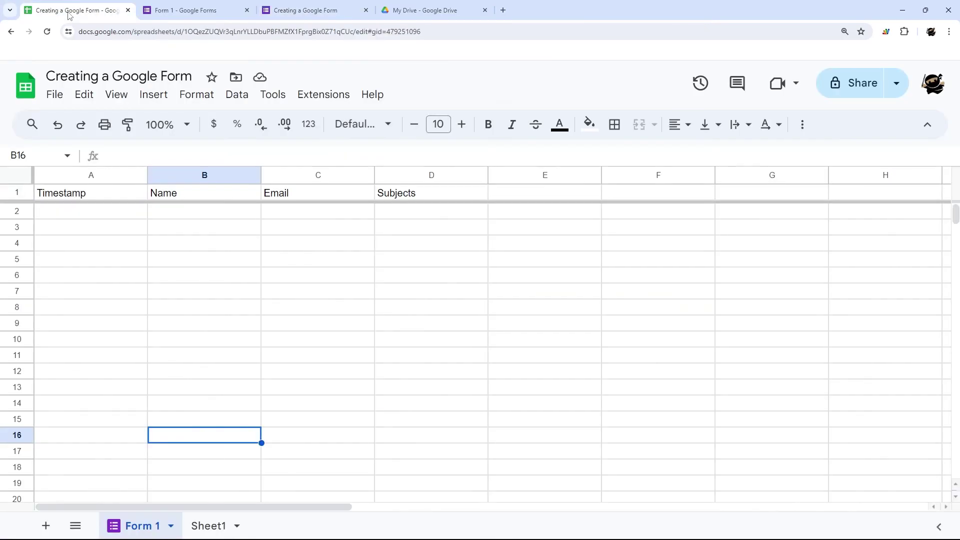
{"action": "left_click_drag", "start_coordinate": [92, 211], "coordinate": [437, 219]}
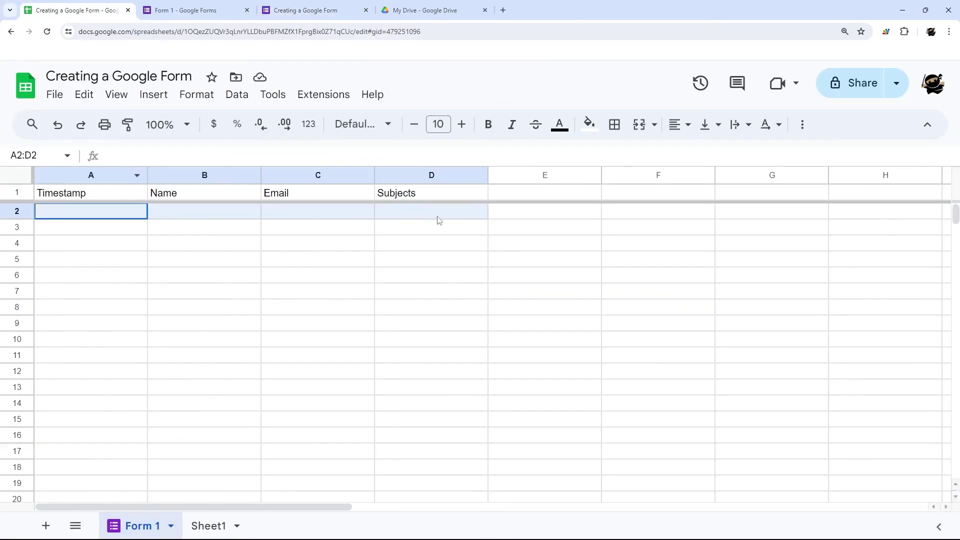
{"action": "left_click", "coordinate": [152, 194]}
{"action": "left_click", "coordinate": [311, 193]}
{"action": "left_click", "coordinate": [415, 198]}
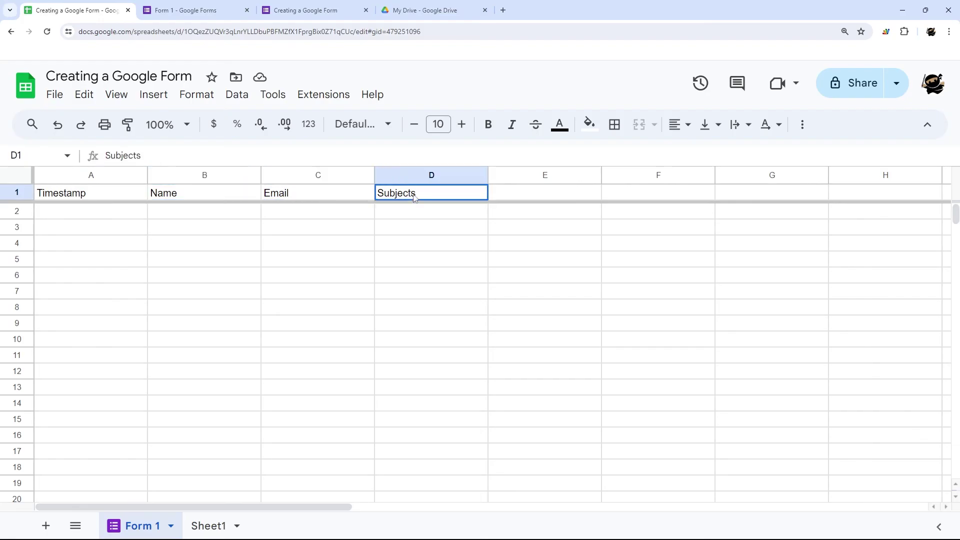
{"action": "left_click", "coordinate": [300, 15]}
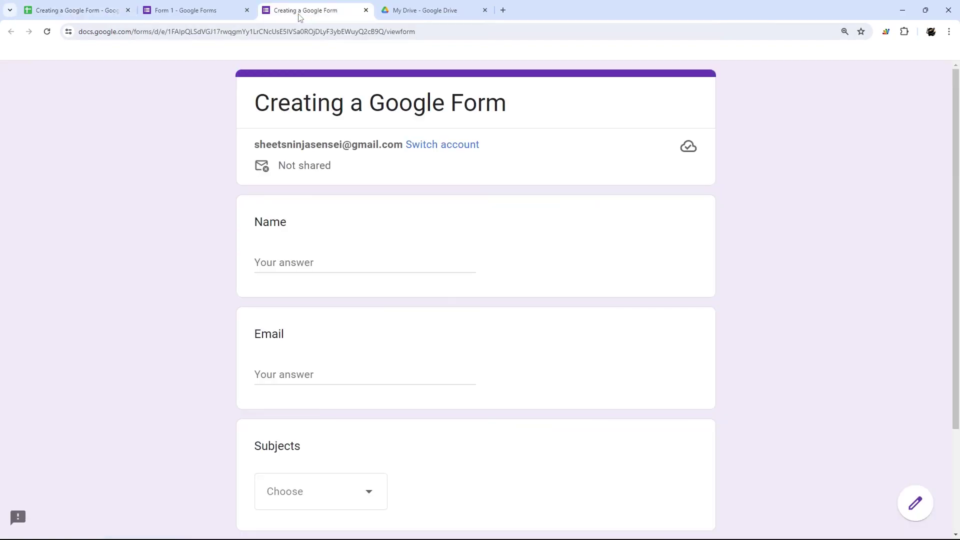
Fill in a sample name and e-mail, choose Math for Subjects, and submit
{"action": "left_click", "coordinate": [293, 261]}
{"action": "type", "text": "John Doe"}
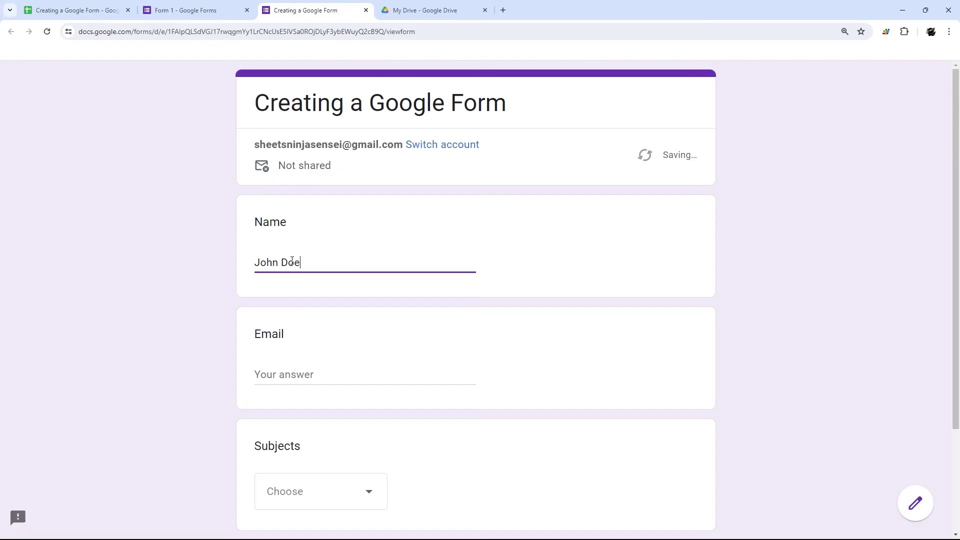
{"action": "key", "text": "Tab"}
{"action": "type", "text": "J"}
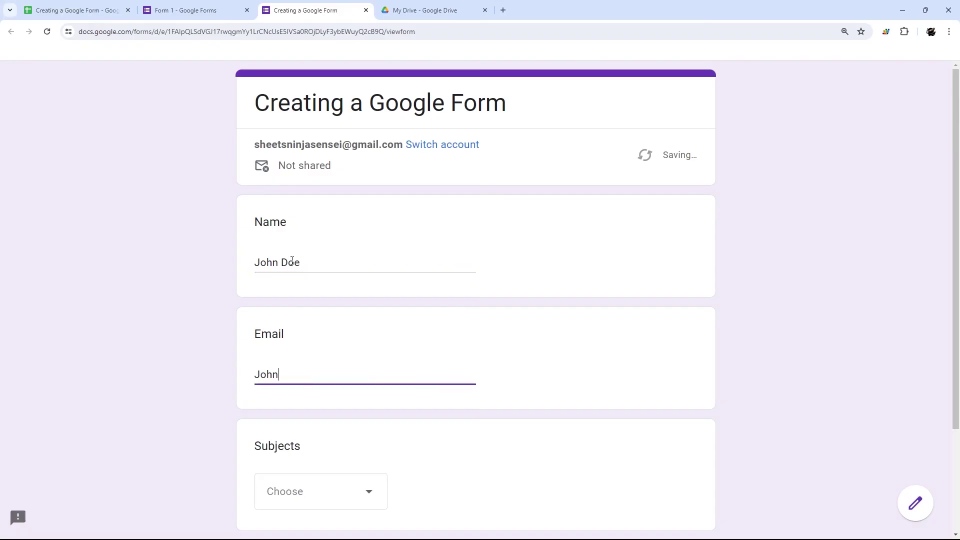
{"action": "type", "text": "ohn@doe.com"}
{"action": "scroll", "coordinate": [320, 351], "scroll_direction": "down", "scroll_amount": 1}
{"action": "left_click", "coordinate": [312, 450]}
{"action": "left_click", "coordinate": [290, 426]}
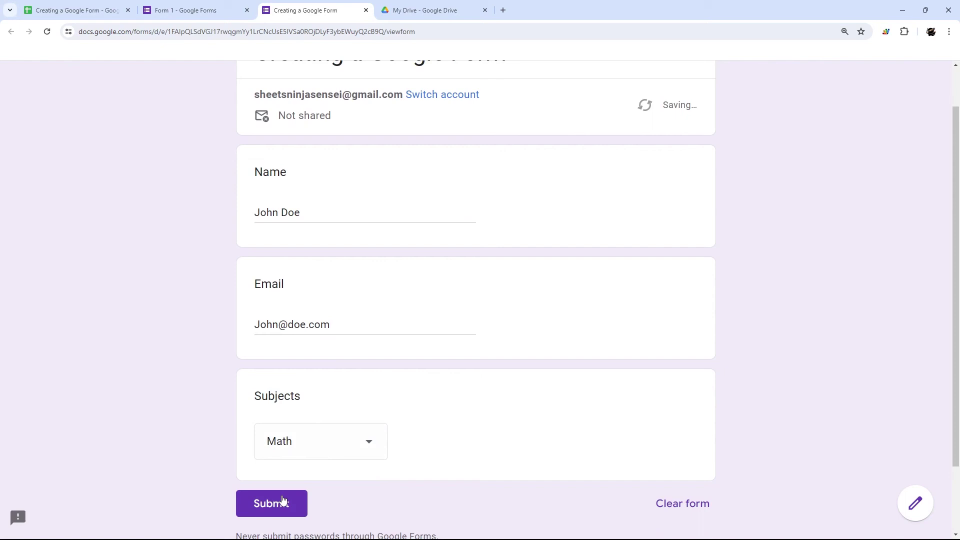
{"action": "left_click", "coordinate": [283, 500]}
Inspect the test response in A2:D2 of the Form 1 sheet, then close the form preview
{"action": "left_click", "coordinate": [52, 11]}
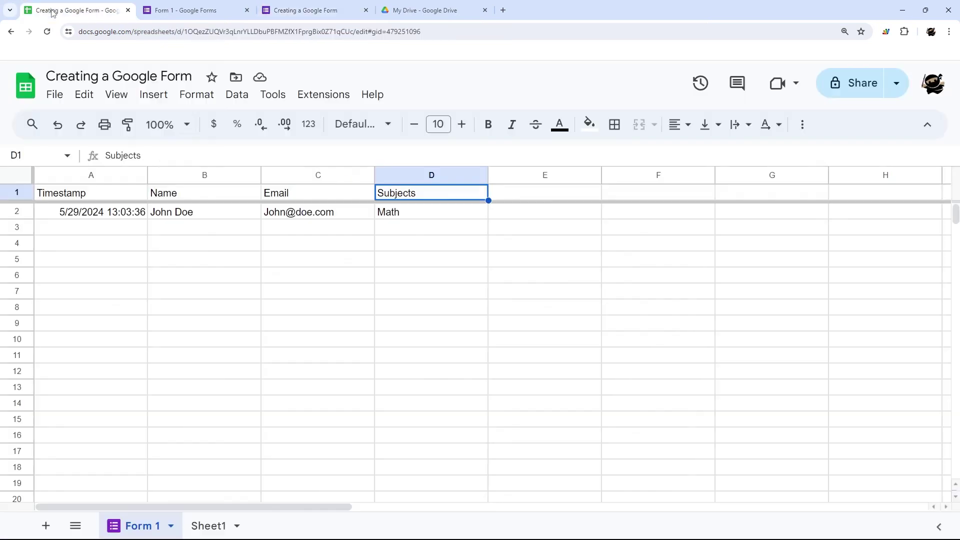
{"action": "left_click_drag", "start_coordinate": [103, 215], "coordinate": [472, 206]}
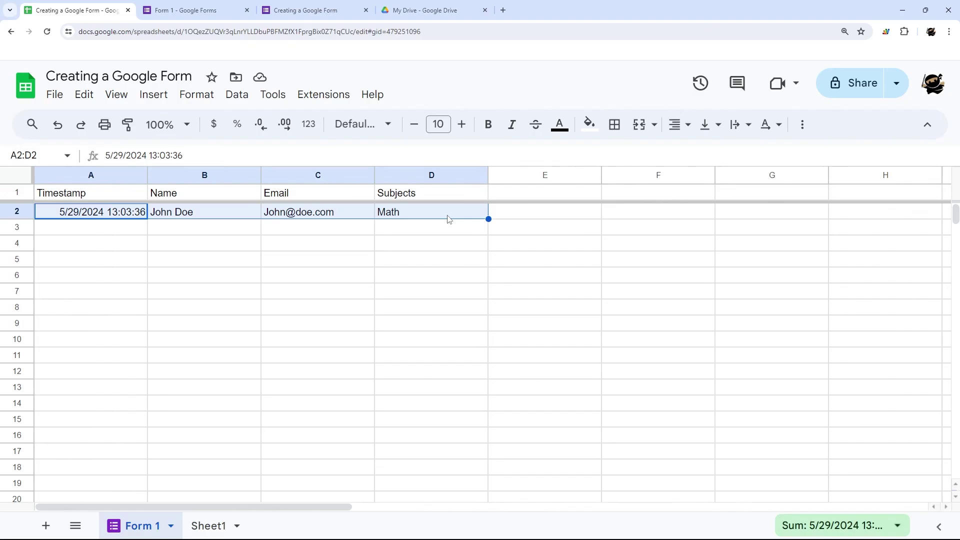
{"action": "left_click", "coordinate": [299, 11]}
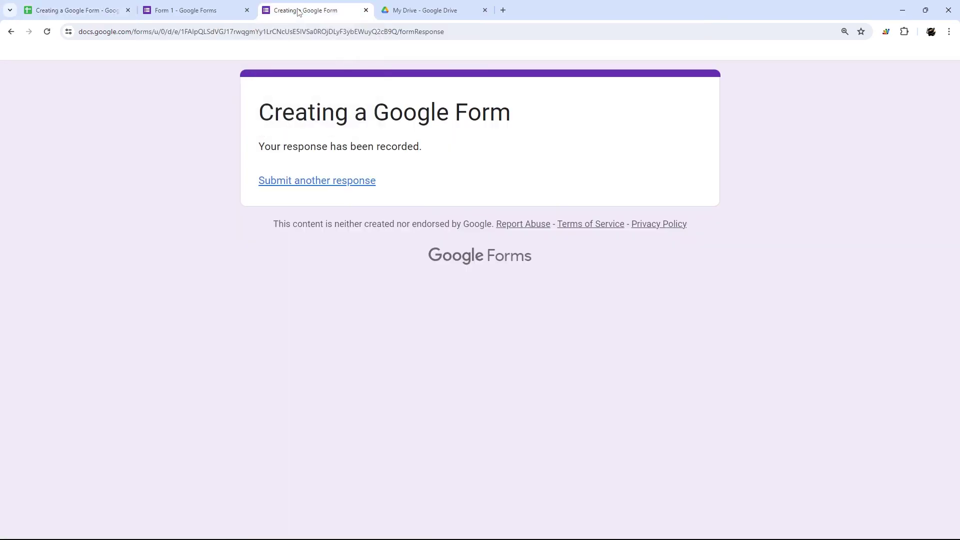
{"action": "left_click", "coordinate": [366, 10]}
Return to the Form 1 editor and briefly open the Theme panel
{"action": "left_click", "coordinate": [220, 10]}
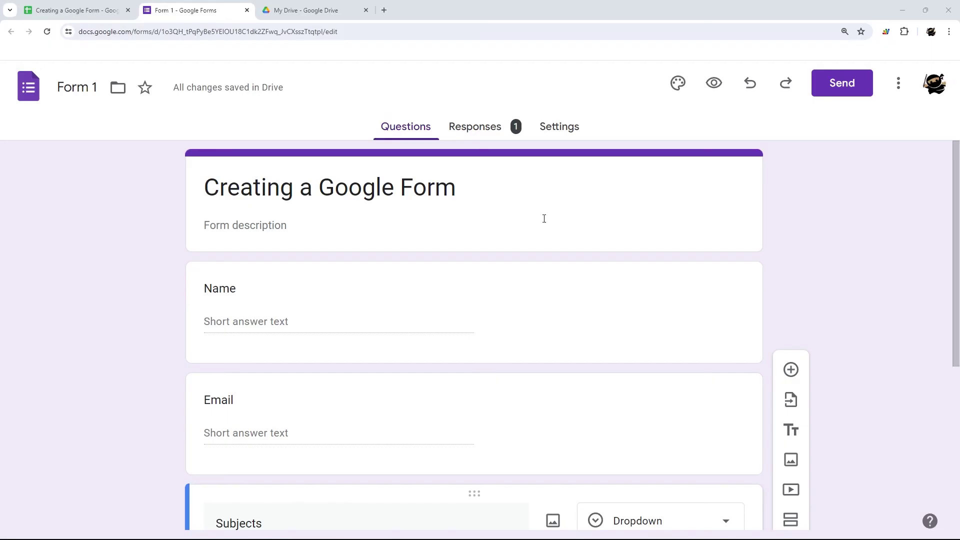
{"action": "left_click", "coordinate": [672, 90]}
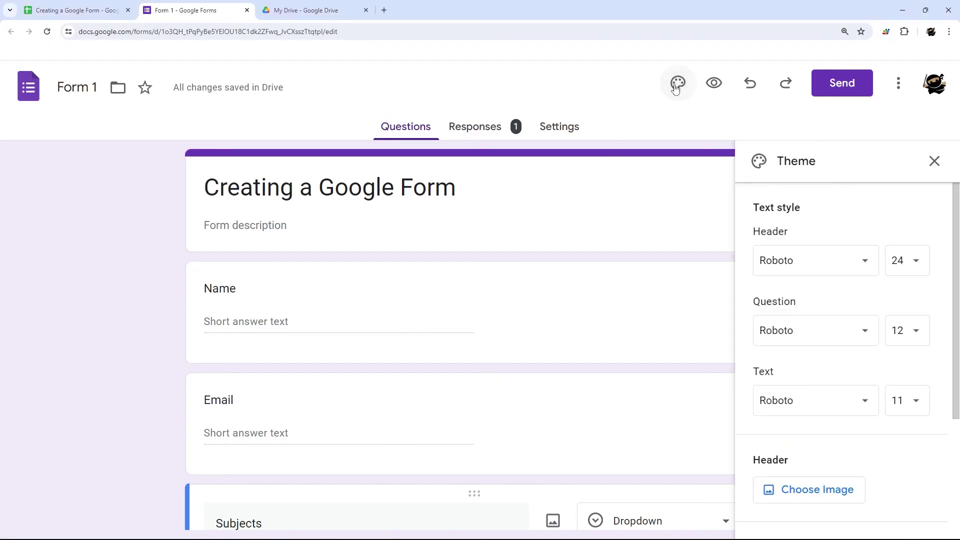
{"action": "left_click", "coordinate": [676, 86]}
Look through the form's Settings, then review the Name, Email and Subjects questions
{"action": "left_click", "coordinate": [554, 132]}
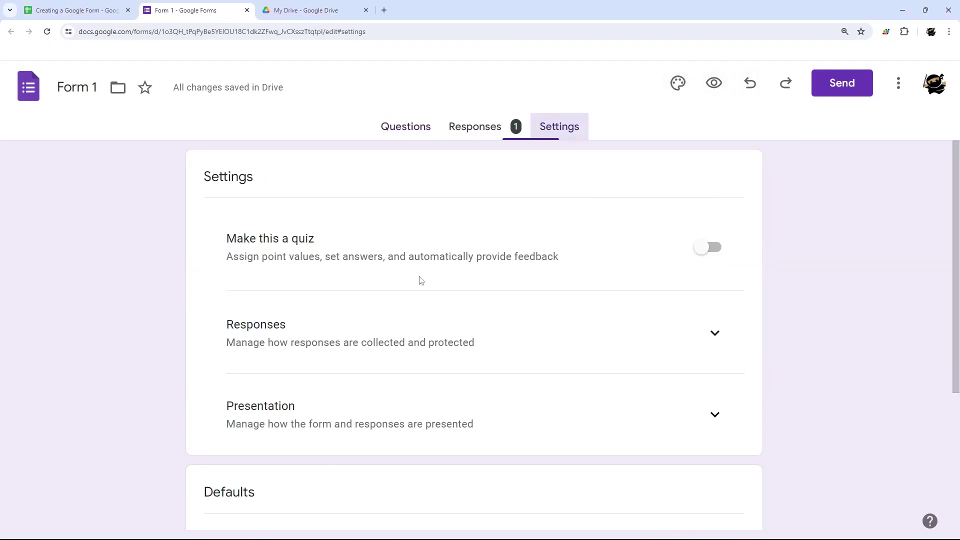
{"action": "scroll", "coordinate": [420, 285], "scroll_direction": "down", "scroll_amount": 2}
{"action": "scroll", "coordinate": [423, 289], "scroll_direction": "down", "scroll_amount": 3}
{"action": "scroll", "coordinate": [415, 200], "scroll_direction": "up", "scroll_amount": 4}
{"action": "left_click", "coordinate": [407, 126]}
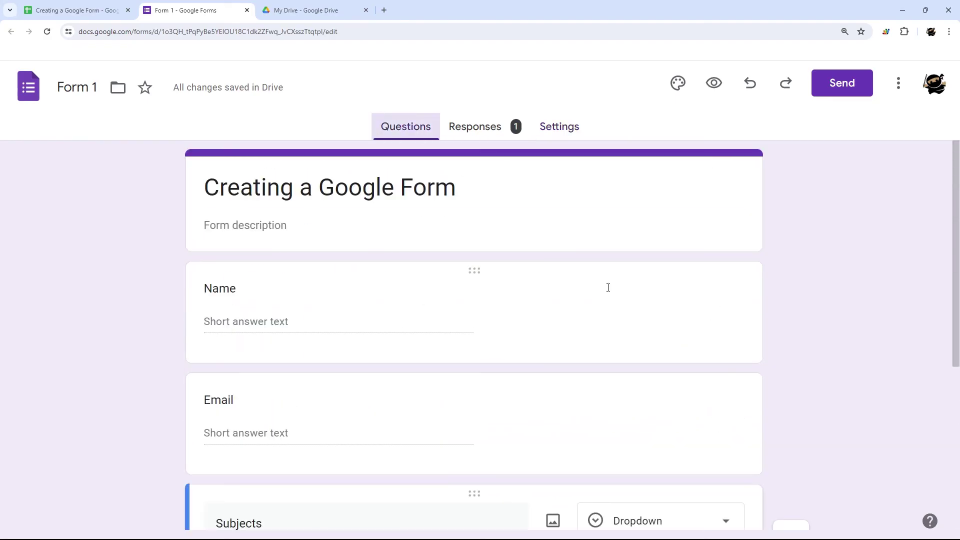
{"action": "scroll", "coordinate": [581, 285], "scroll_direction": "down", "scroll_amount": 1}
{"action": "scroll", "coordinate": [583, 295], "scroll_direction": "down", "scroll_amount": 2}
{"action": "scroll", "coordinate": [791, 399], "scroll_direction": "down", "scroll_amount": 1}
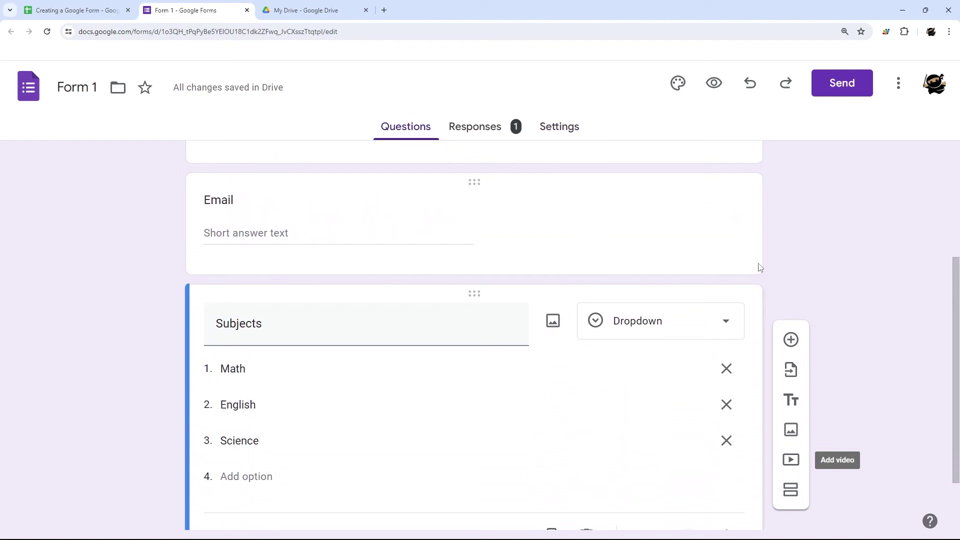
{"action": "scroll", "coordinate": [759, 265], "scroll_direction": "up", "scroll_amount": 4}
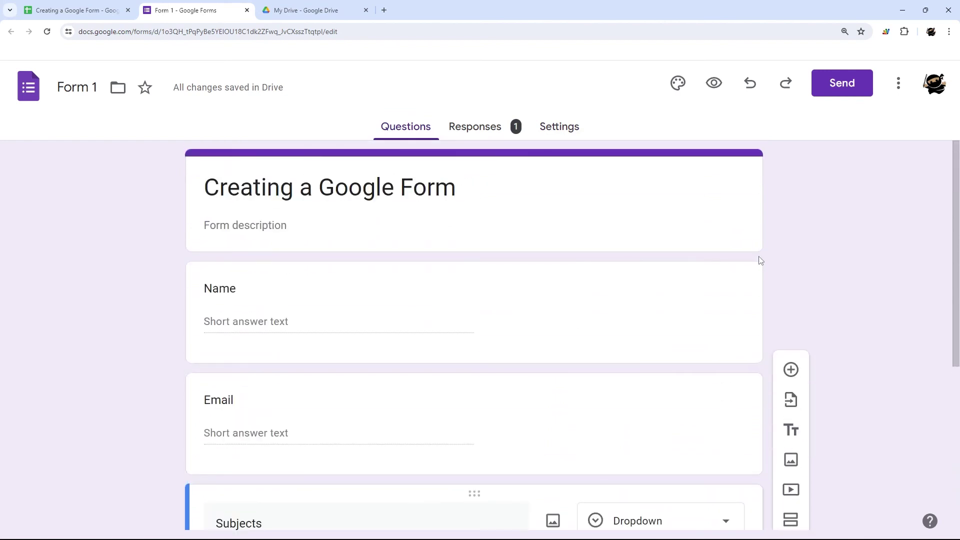